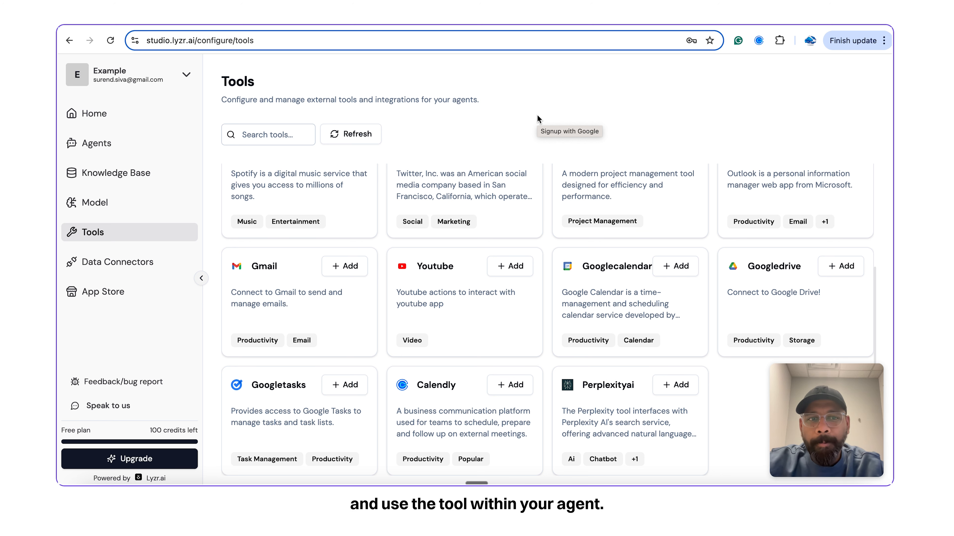
# Step: Connect the Perplexityai tool by entering its API key
pyautogui.scroll(3, 724, 247)
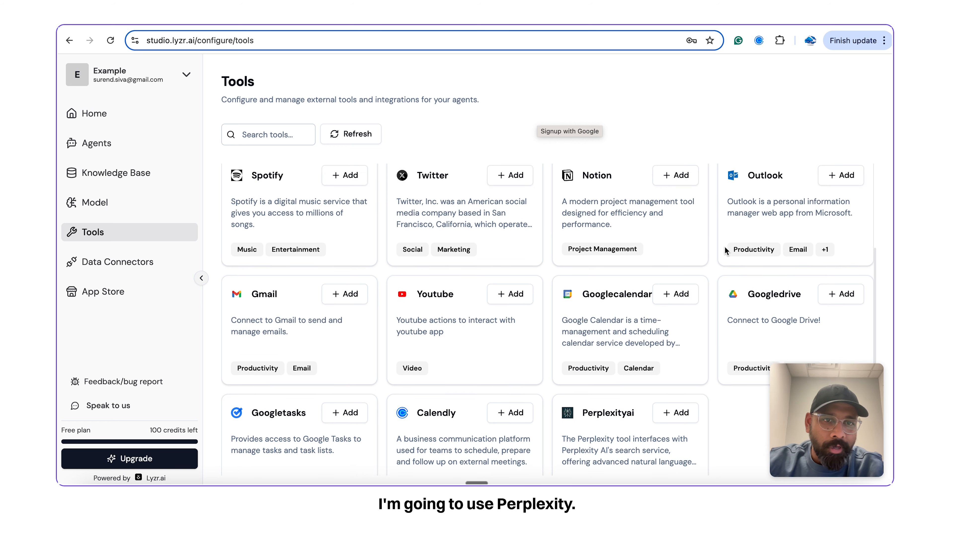
pyautogui.scroll(-3, 716, 285)
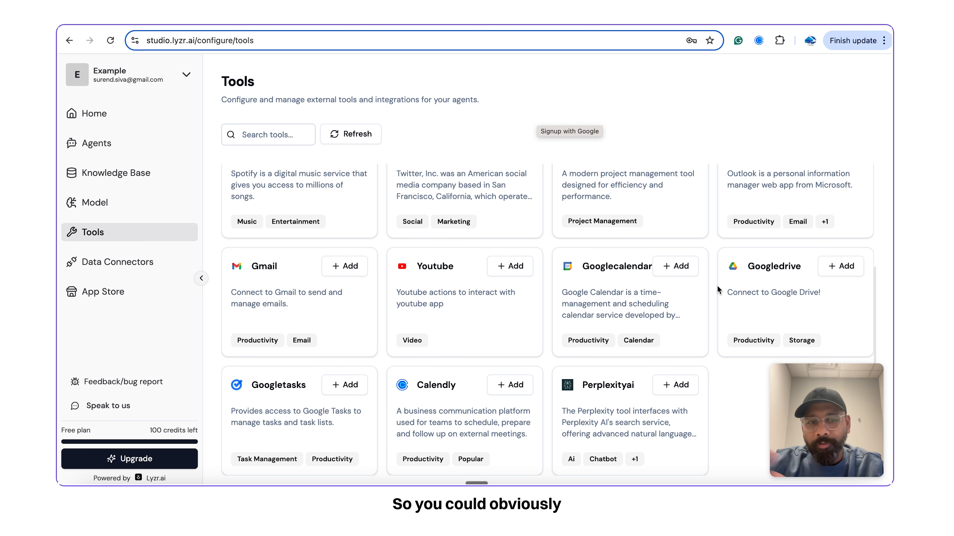
pyautogui.click(675, 385)
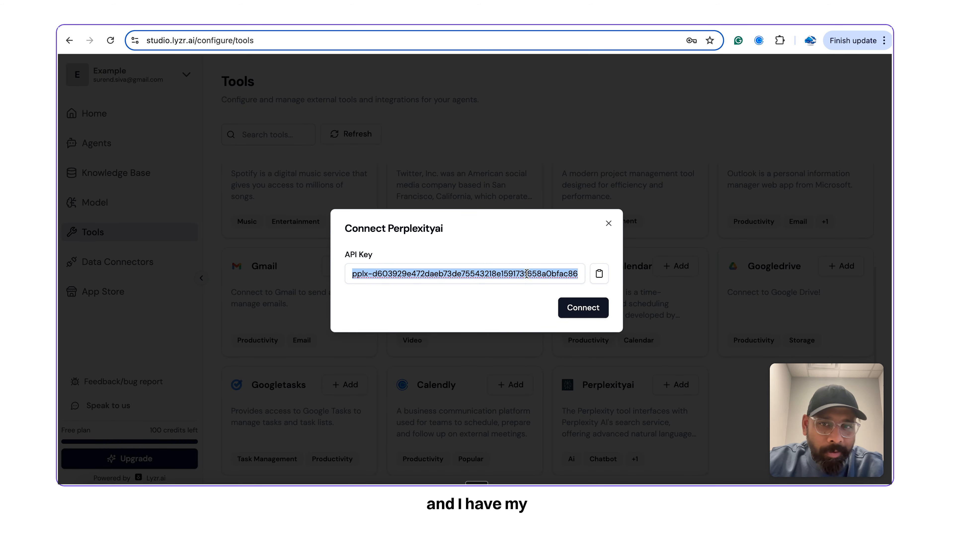
pyautogui.click(575, 311)
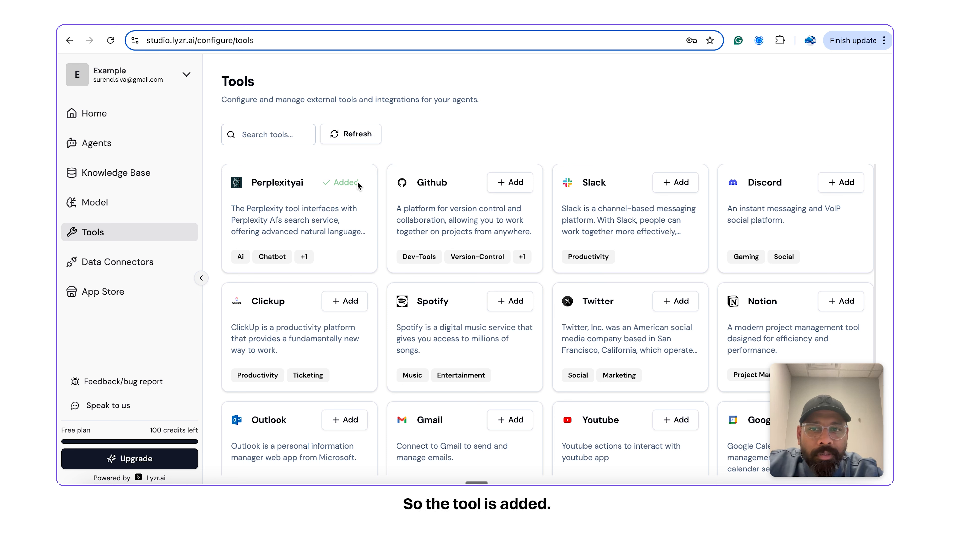
# Step: Start creating a new agent and collapse the navigation sidebar
pyautogui.click(132, 145)
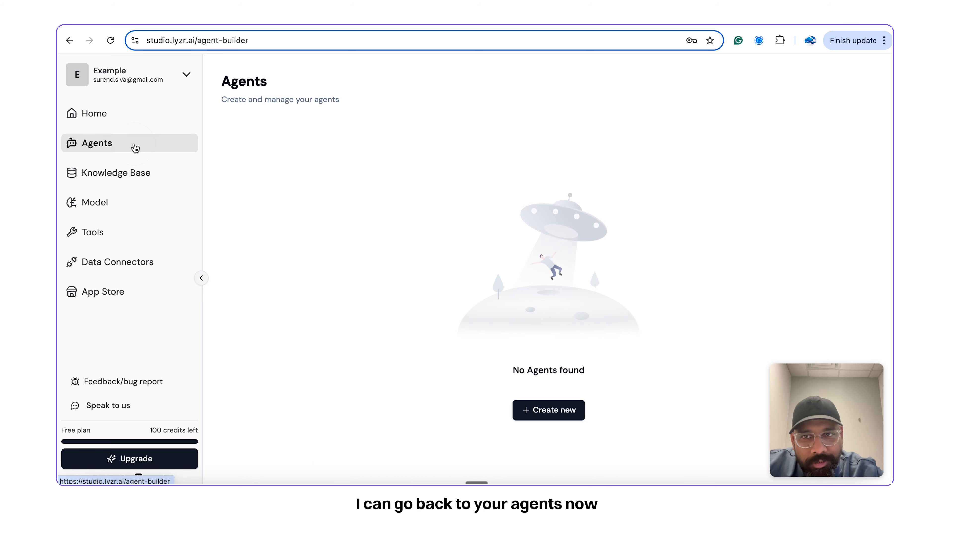
pyautogui.click(548, 410)
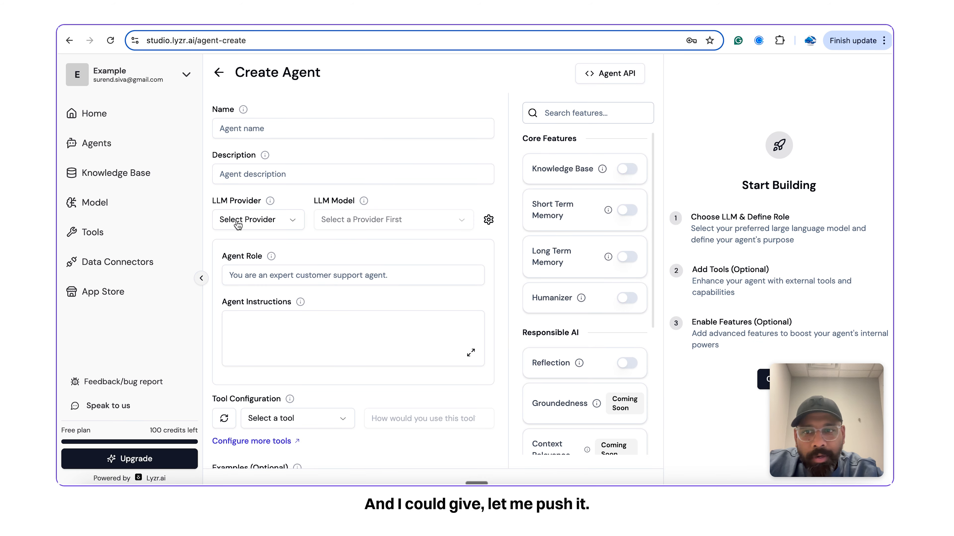
pyautogui.click(202, 279)
# Step: Name the agent "A blog research agent"
pyautogui.click(205, 132)
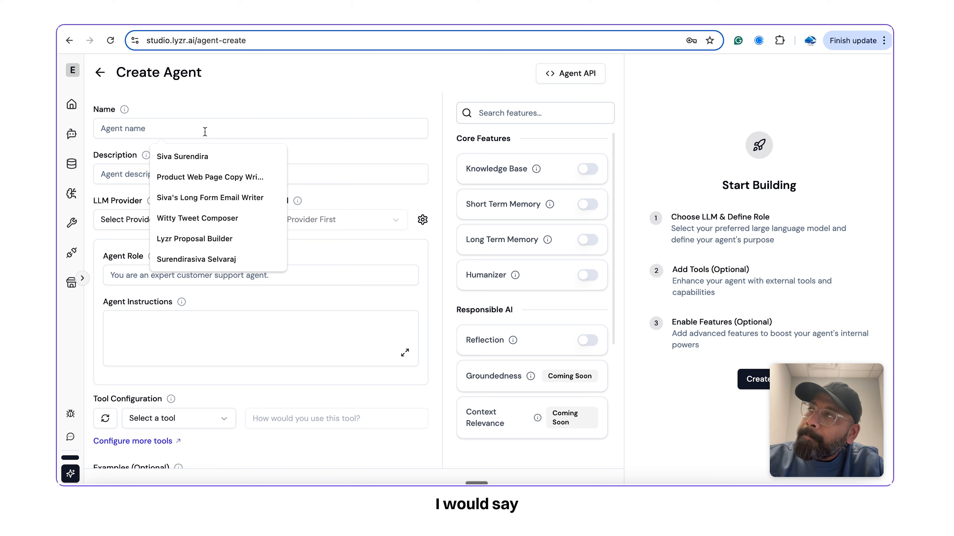
pyautogui.write('A blog')
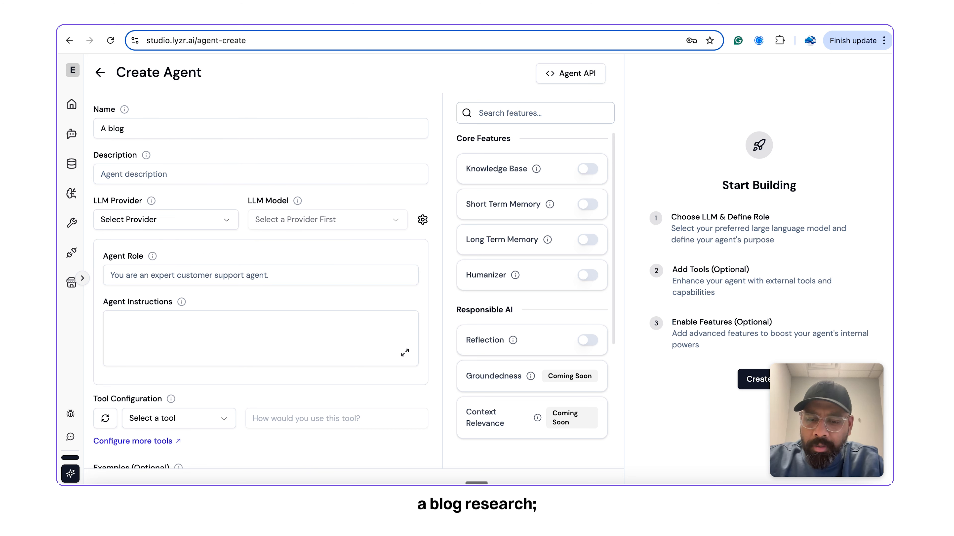
pyautogui.write(' research')
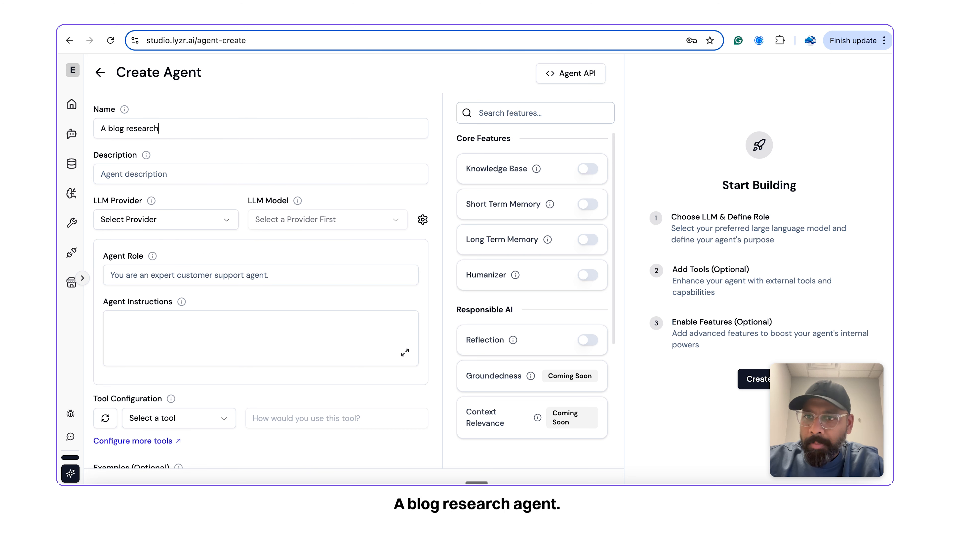
pyautogui.write(' agent')
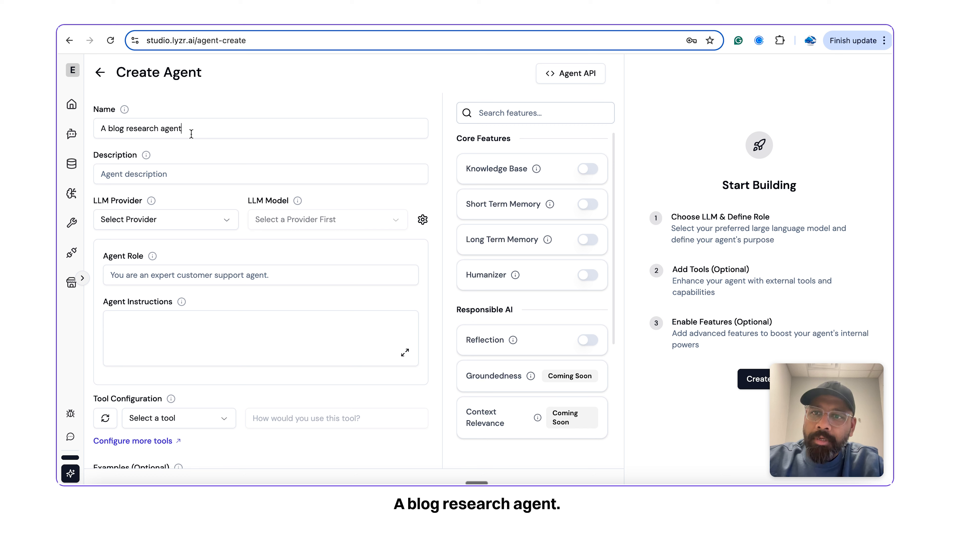
# Step: Set the agent's description to "This agent will search the internet using Perplexity and write a Twitter post"
pyautogui.click(184, 174)
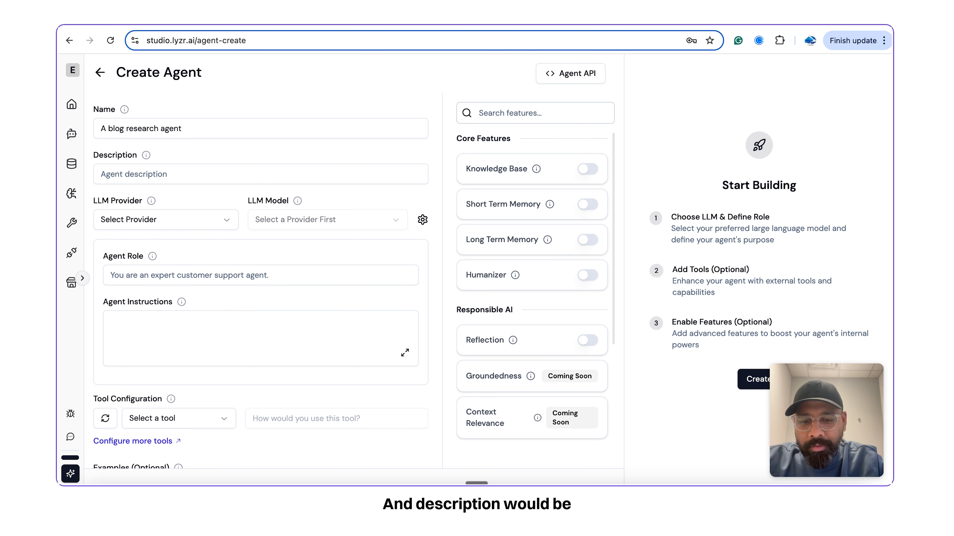
pyautogui.write('This agent will research')
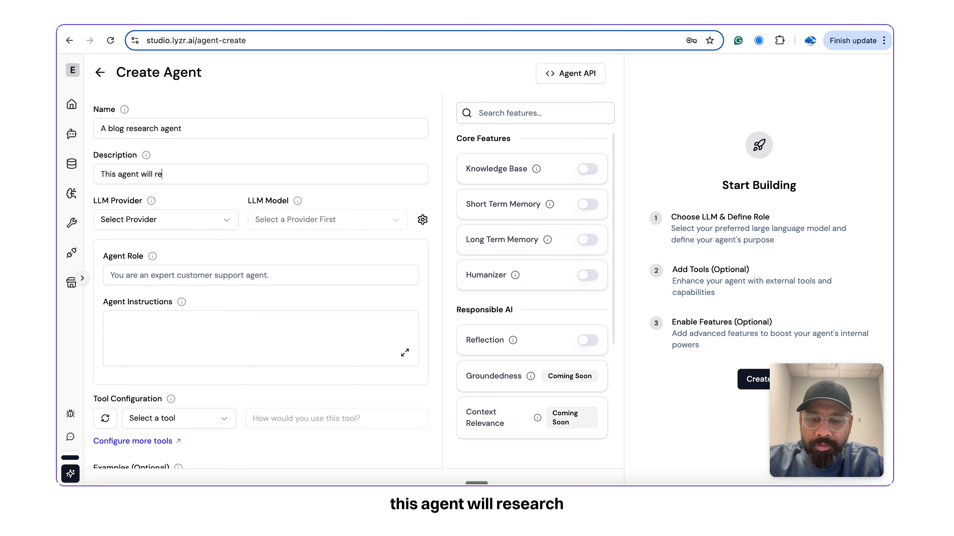
pyautogui.press('BackSpace')
pyautogui.press('BackSpace')
pyautogui.press('BackSpace')
pyautogui.press('BackSpace')
pyautogui.press('BackSpace')
pyautogui.press('BackSpace')
pyautogui.press('BackSpace')
pyautogui.press('BackSpace')
pyautogui.write('s')
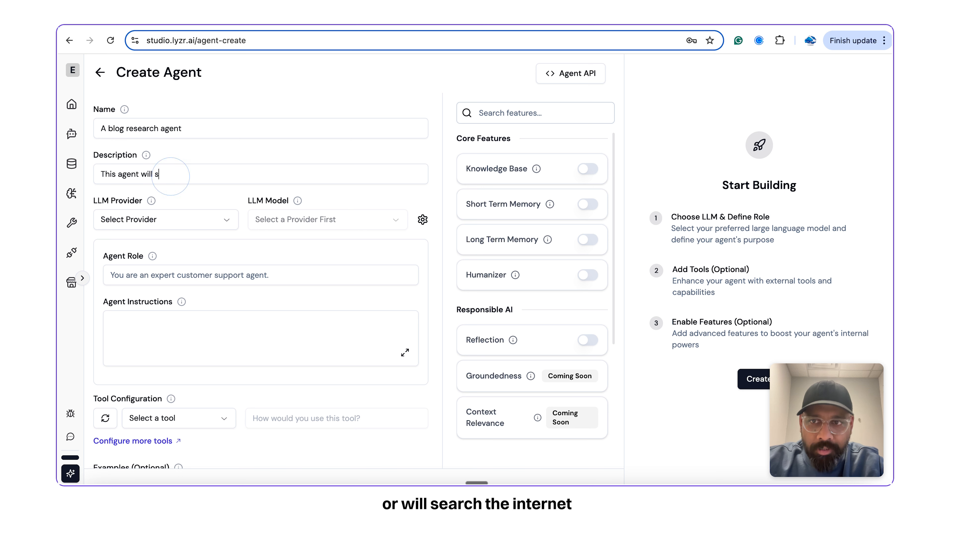
pyautogui.write('earch the inter')
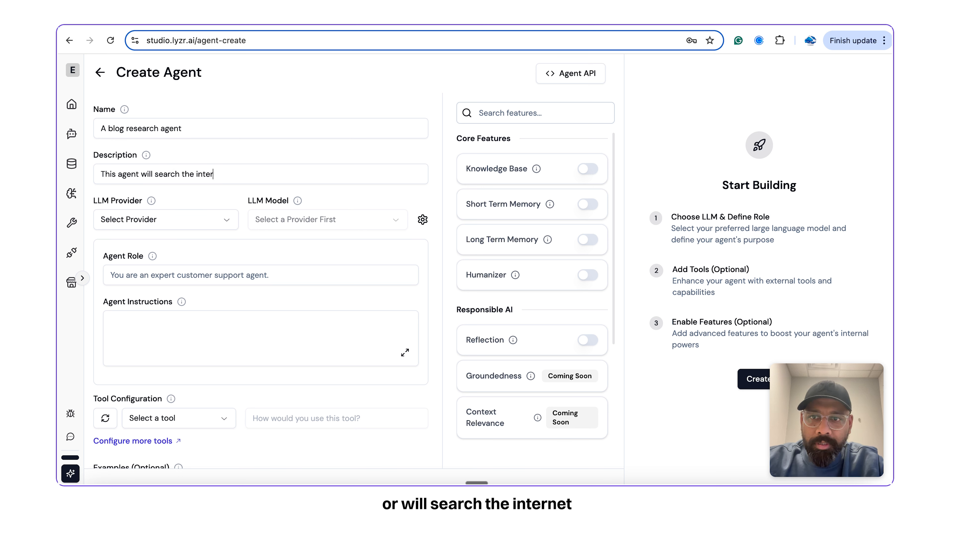
pyautogui.write('net using')
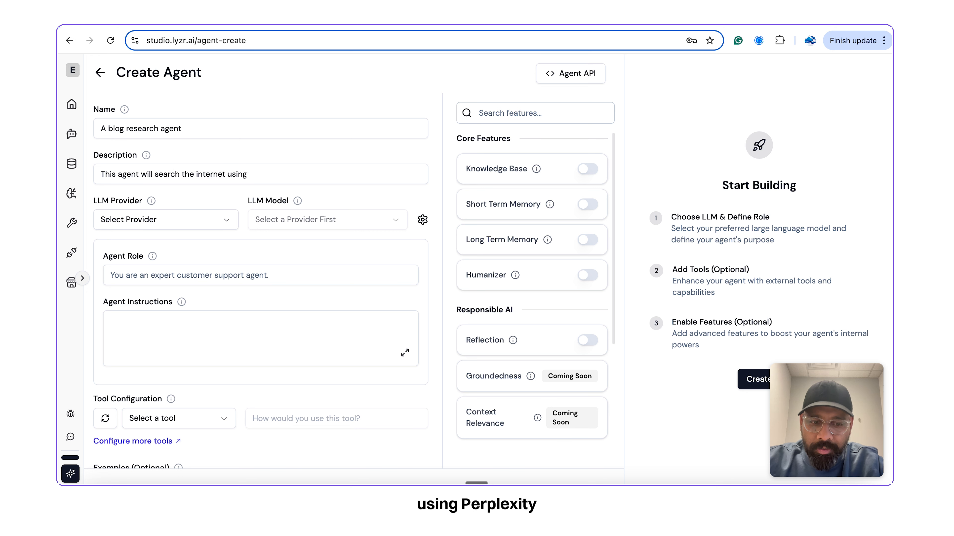
pyautogui.write(' Perple')
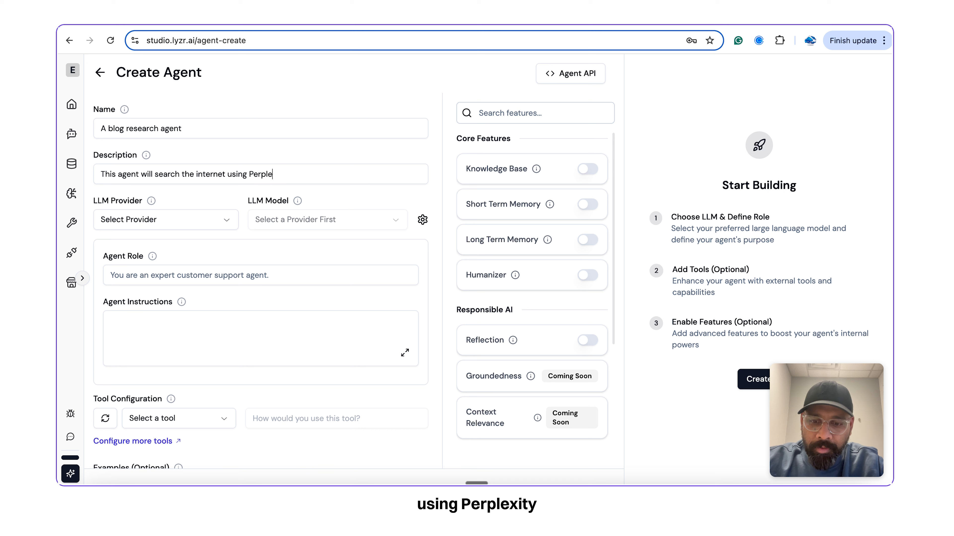
pyautogui.write('xity and write')
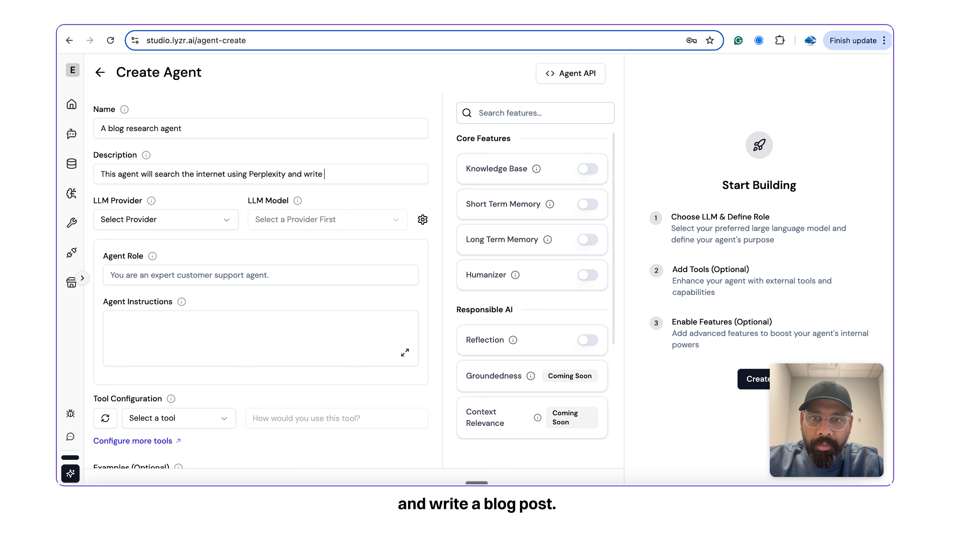
pyautogui.write(' a blog post')
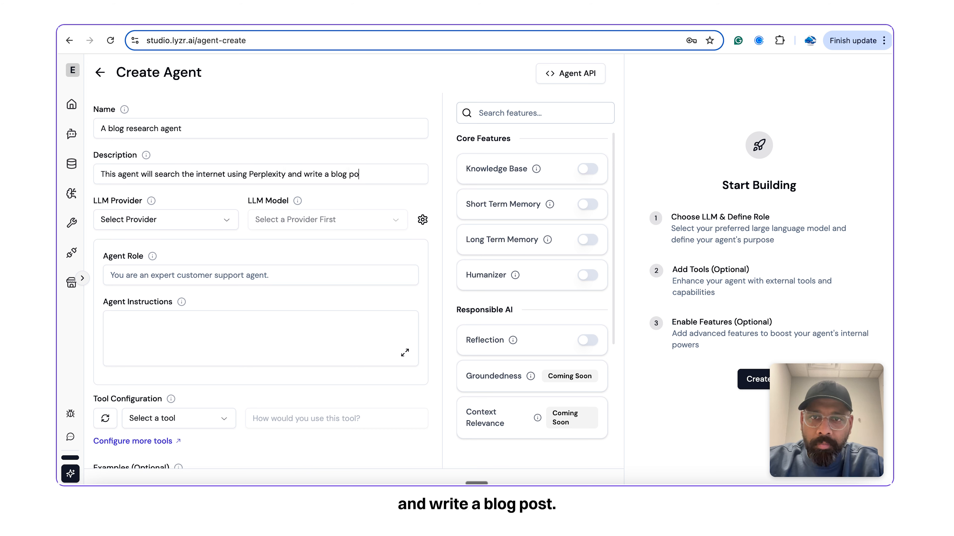
pyautogui.doubleClick(333, 174)
pyautogui.write('Twitter')
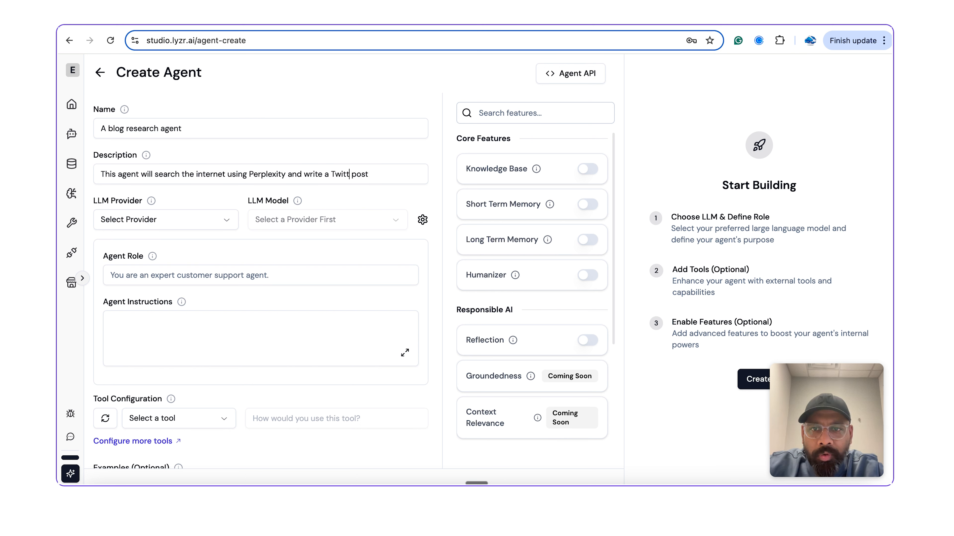
# Step: Rename the agent as "A Research Enabled Twitter Agent"
pyautogui.tripleClick(119, 128)
pyautogui.write('A ')
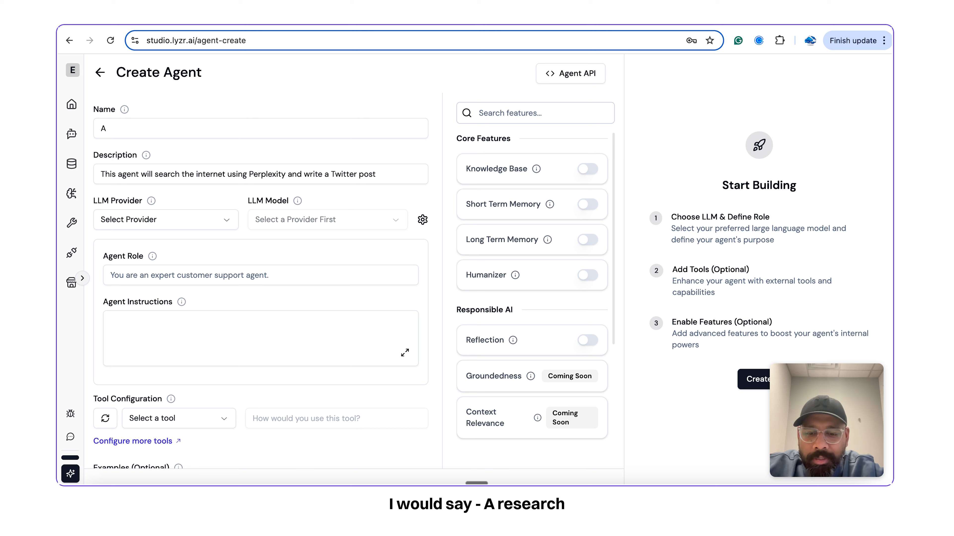
pyautogui.write('research')
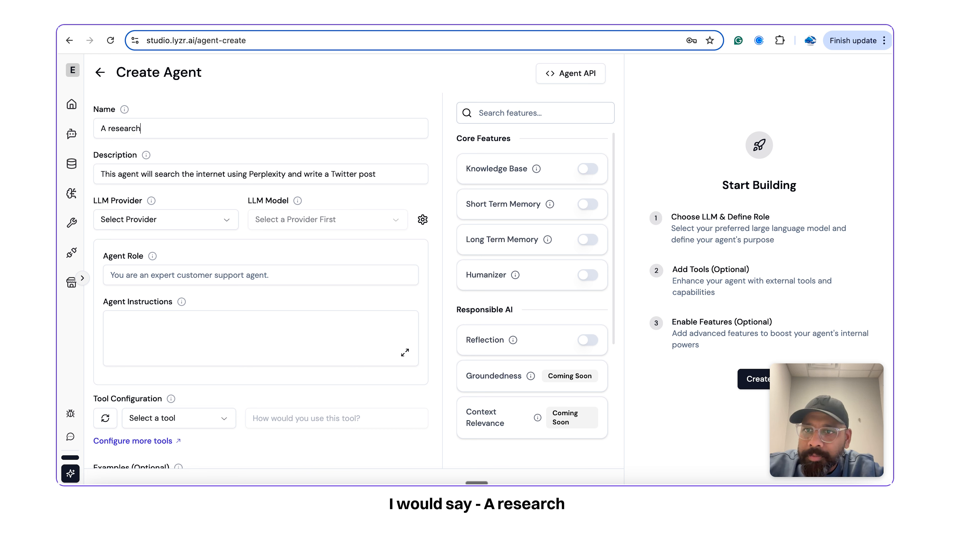
pyautogui.click(104, 129)
pyautogui.press('Delete')
pyautogui.write('R')
pyautogui.click(173, 129)
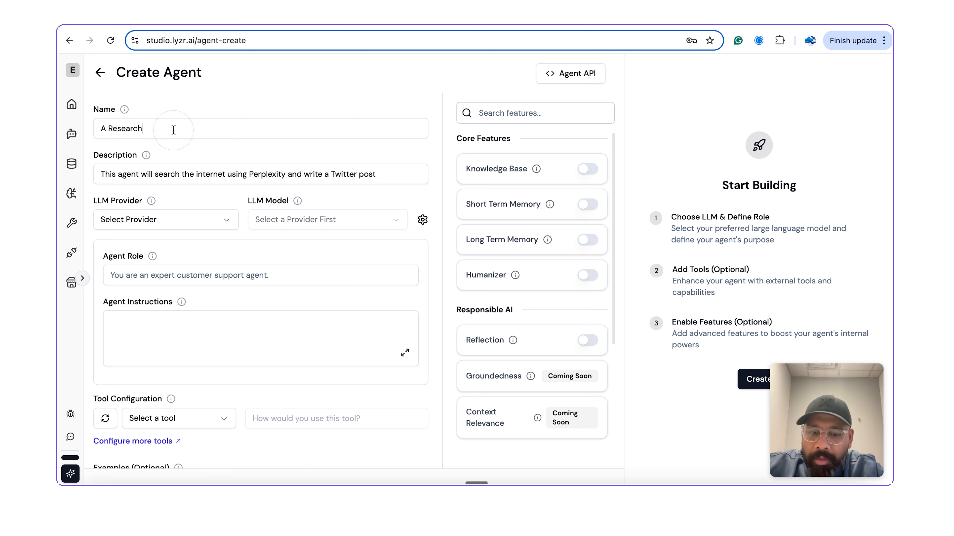
pyautogui.write('Enabled Tw')
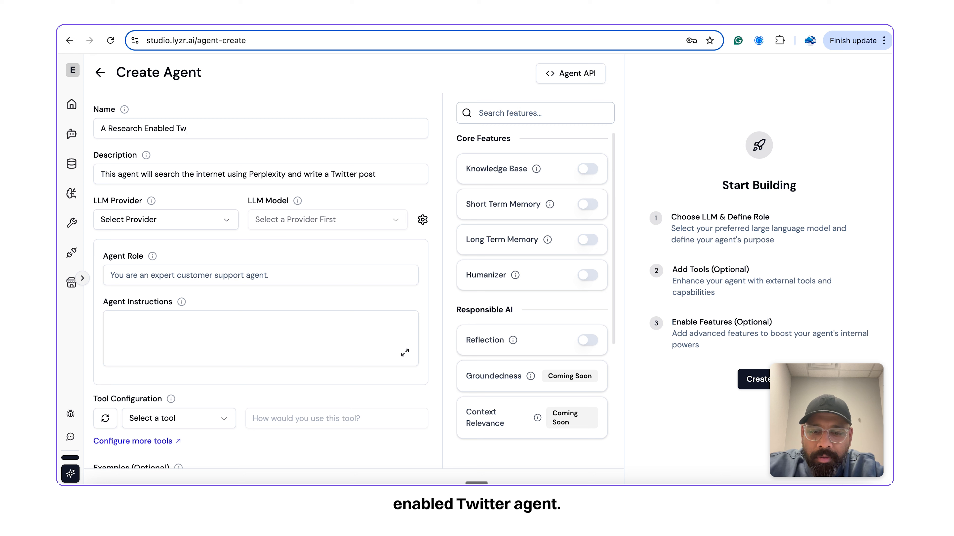
pyautogui.write('itter Agent')
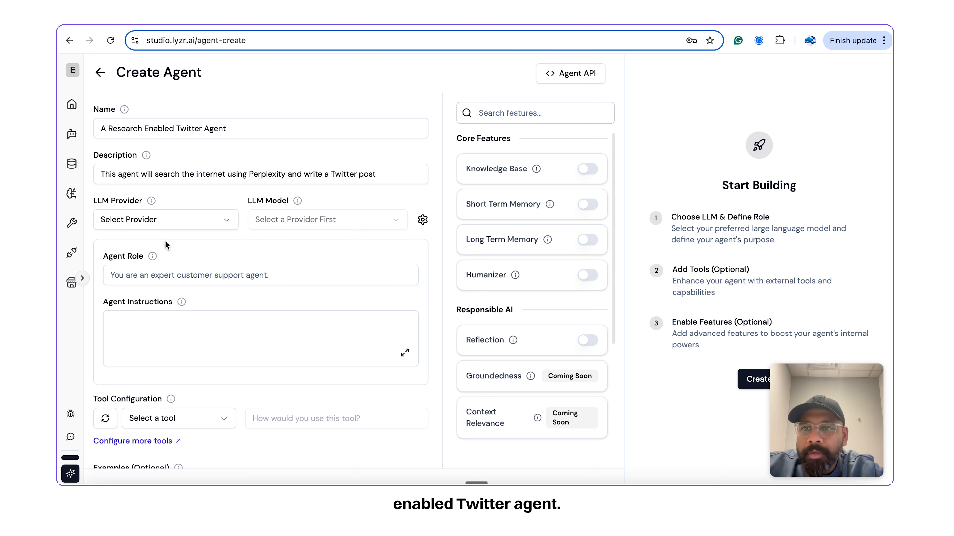
# Step: Choose Google as the agent's LLM provider and gemini-2.0-flash-exp as its model
pyautogui.click(147, 228)
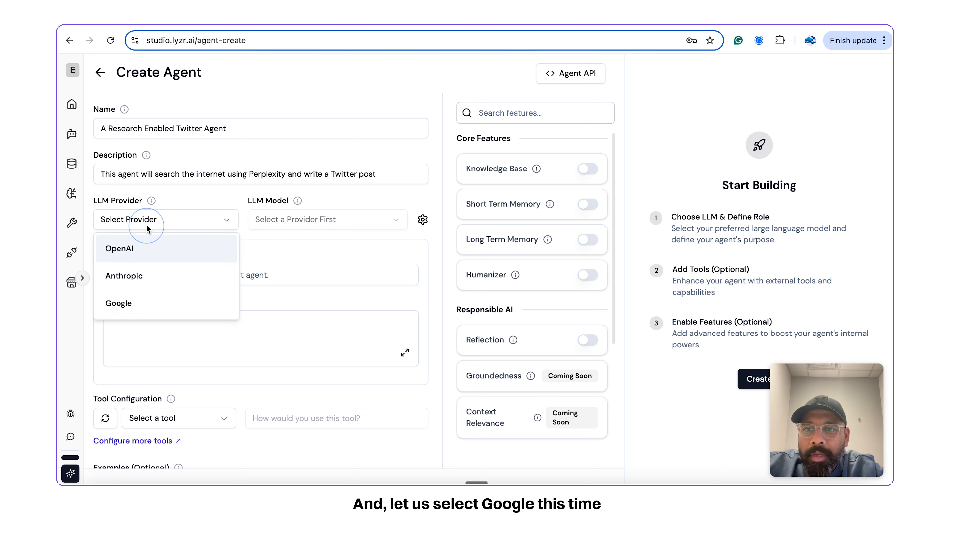
pyautogui.click(149, 305)
pyautogui.click(314, 222)
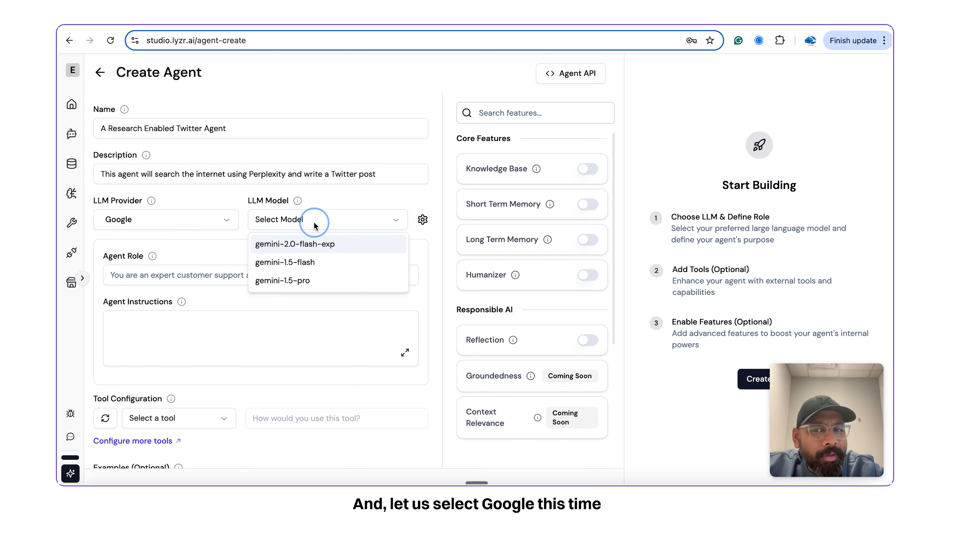
pyautogui.click(315, 245)
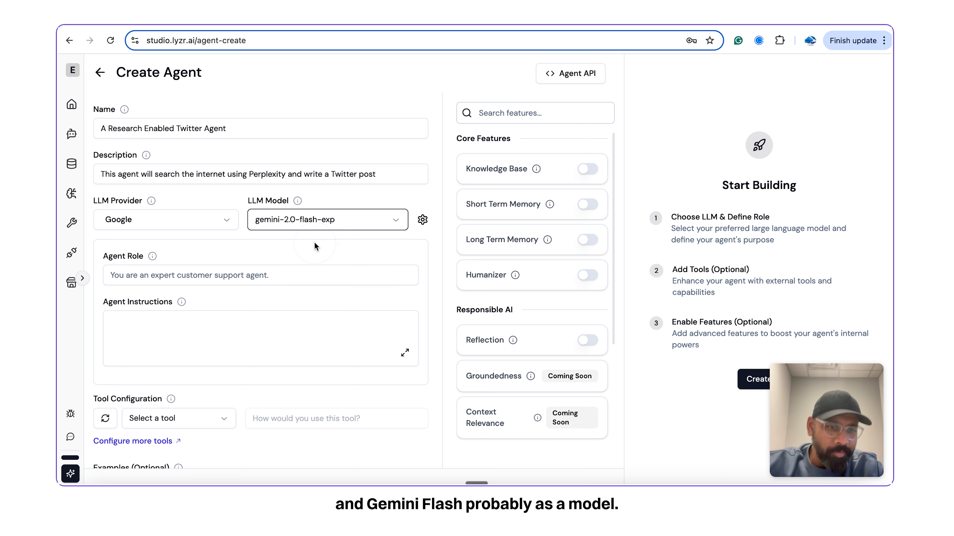
# Step: Set the agent role to "You are an expert Tweet writer. Your task is to search on the provided topic and write a tweet."
pyautogui.click(275, 271)
pyautogui.write('You')
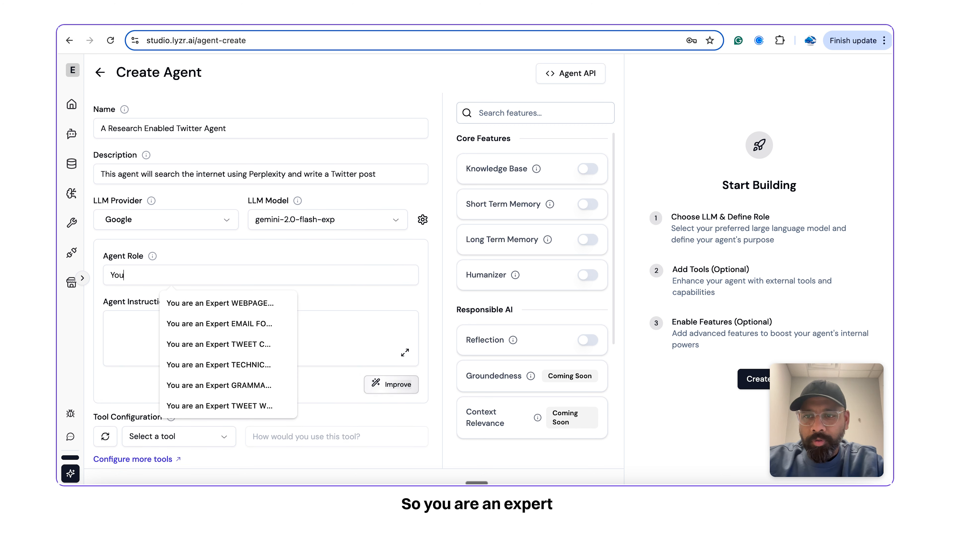
pyautogui.write(' are an expert ')
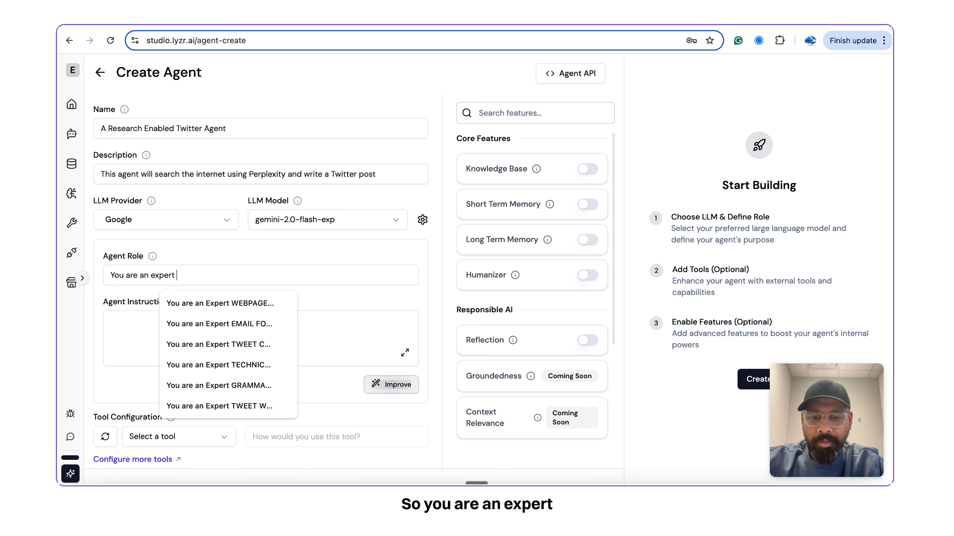
pyautogui.write('Tweet')
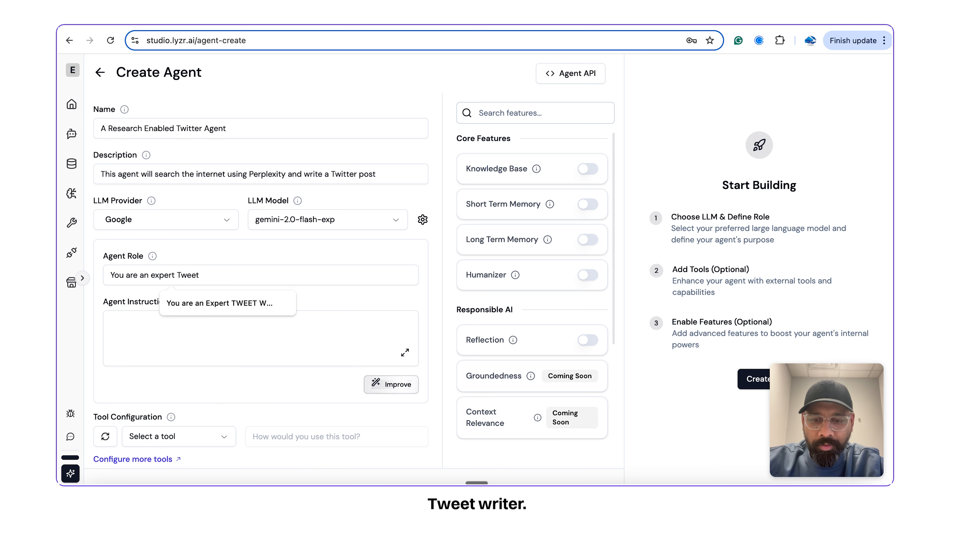
pyautogui.write(' writer. Your t')
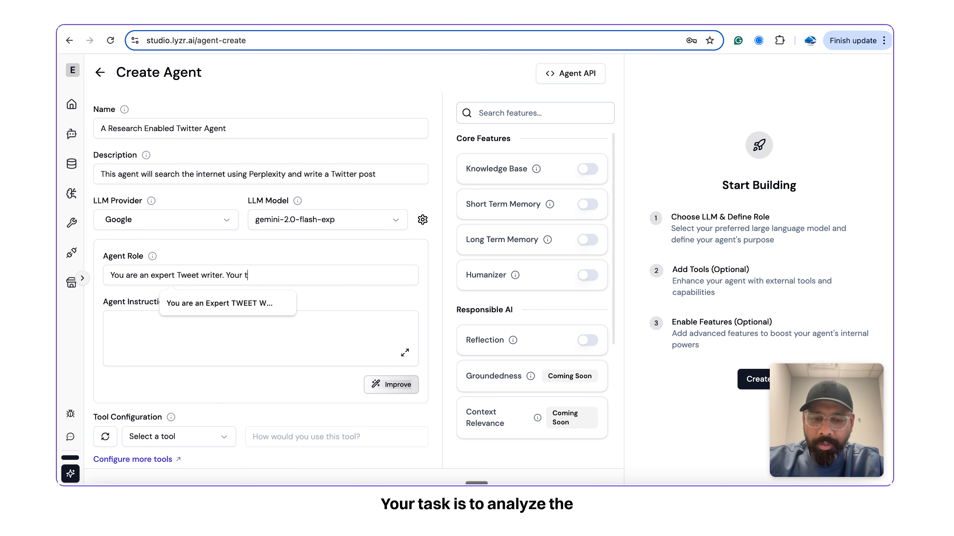
pyautogui.write('ask is to analyze t')
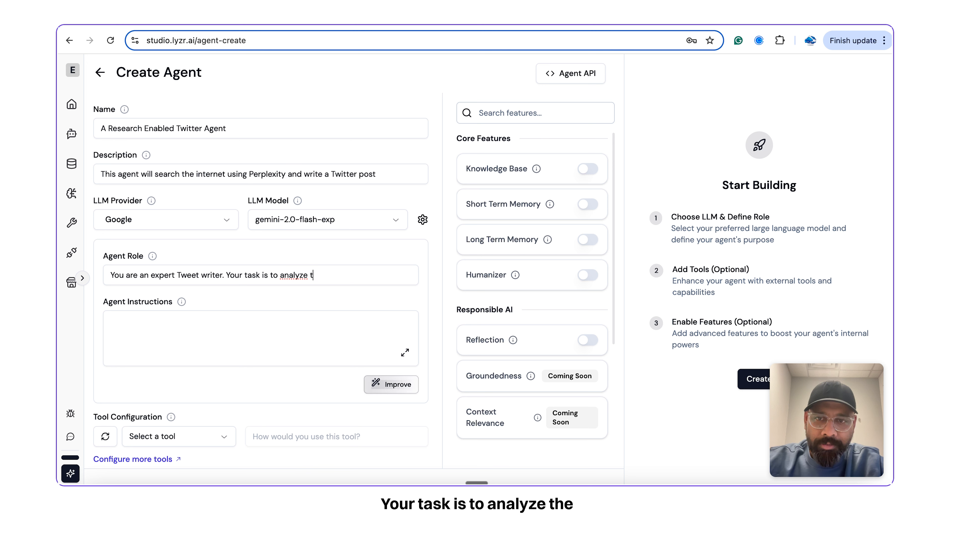
pyautogui.write('he')
pyautogui.doubleClick(302, 274)
pyautogui.press('BackSpace')
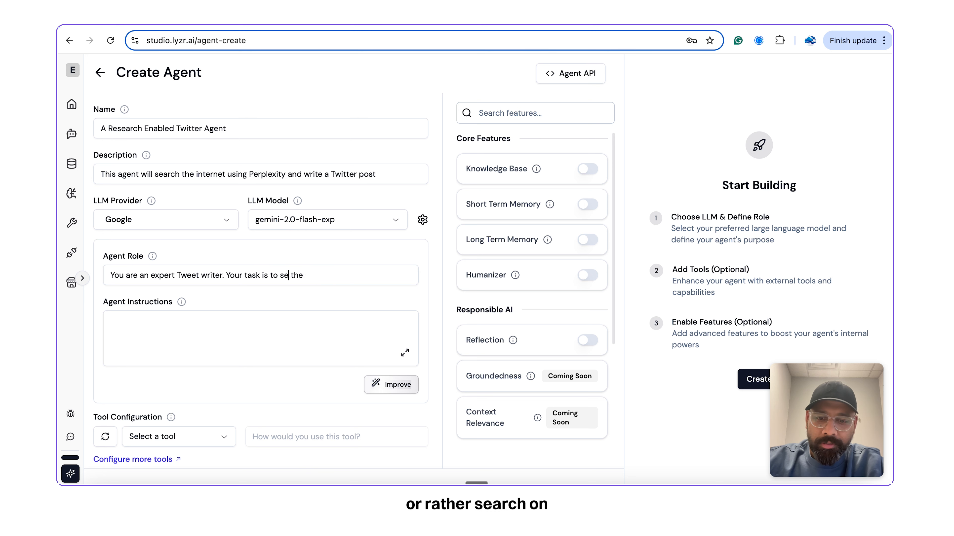
pyautogui.write('search on')
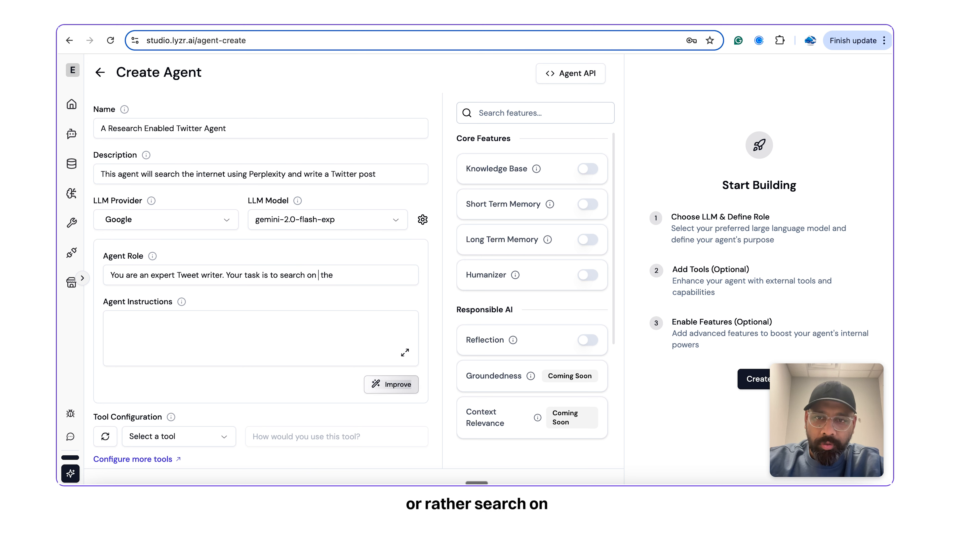
pyautogui.click(364, 274)
pyautogui.write('provided top')
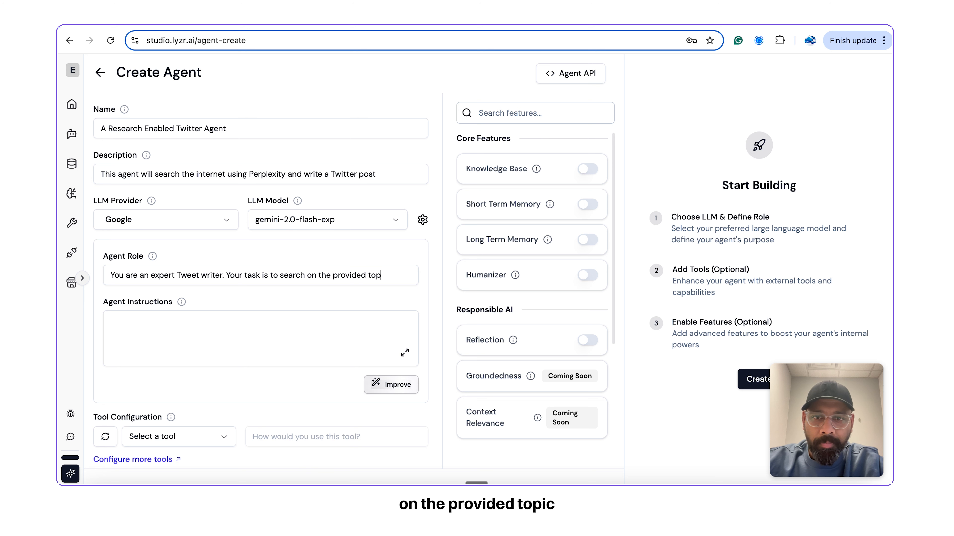
pyautogui.write('ic ans ')
pyautogui.write(' write a')
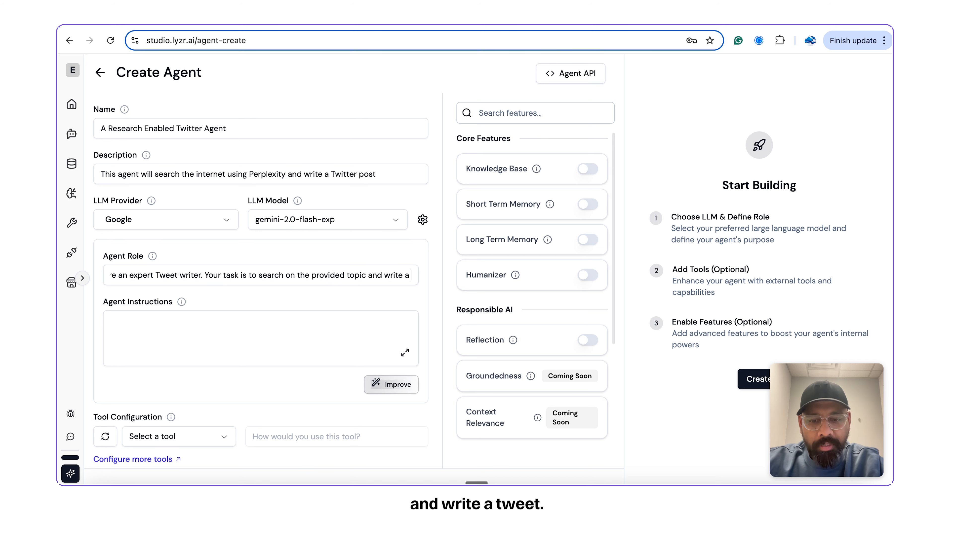
pyautogui.write(' tweet.')
# Step: Enter the agent instruction lines "Search on the provided topic", "Collect enough information about the topic" and "Write a 4 line tweet"
pyautogui.click(344, 318)
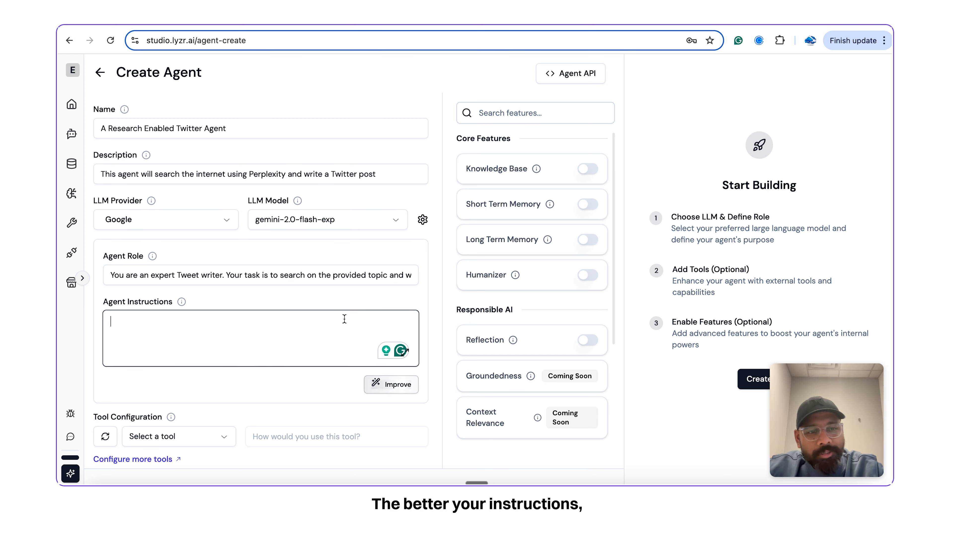
pyautogui.write('Searc')
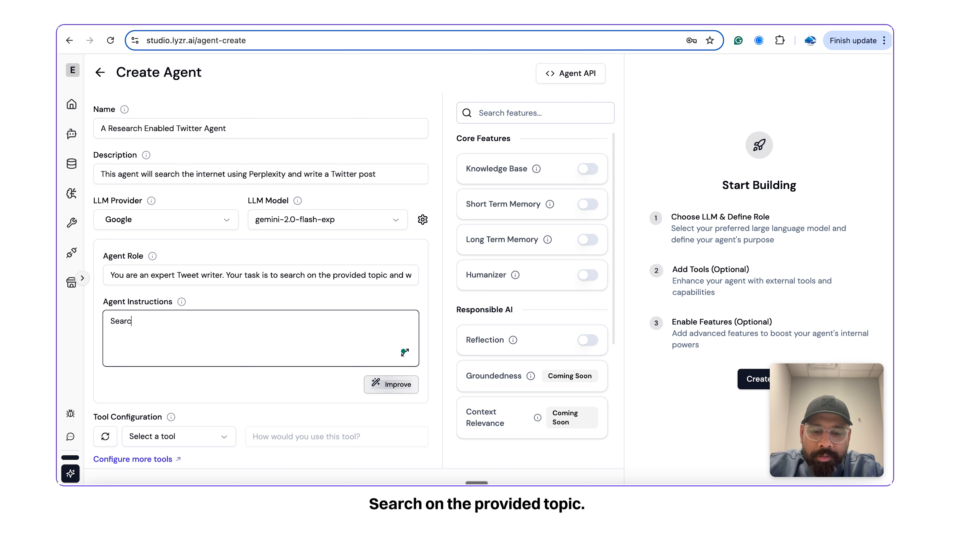
pyautogui.write('h on the provided top')
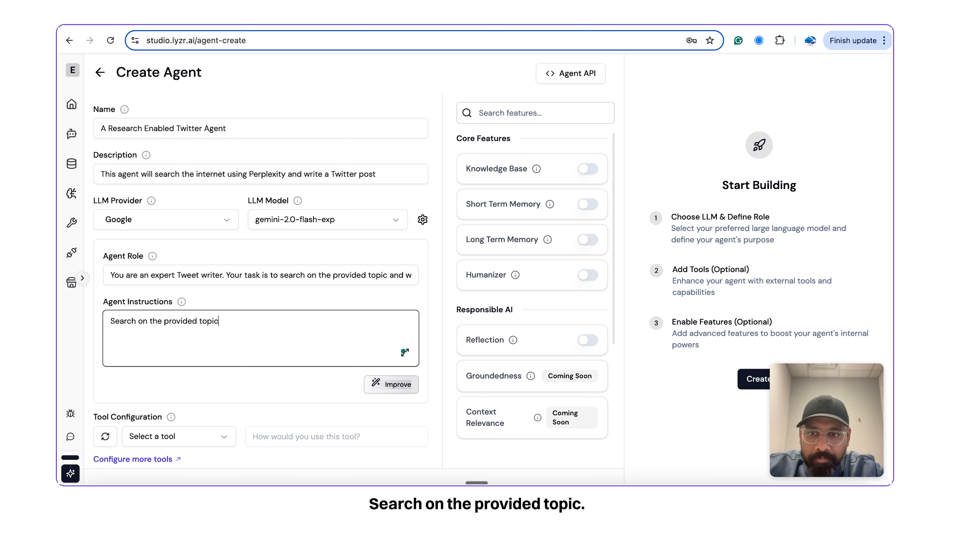
pyautogui.write('ic')
pyautogui.press('Return')
pyautogui.write('Collect e')
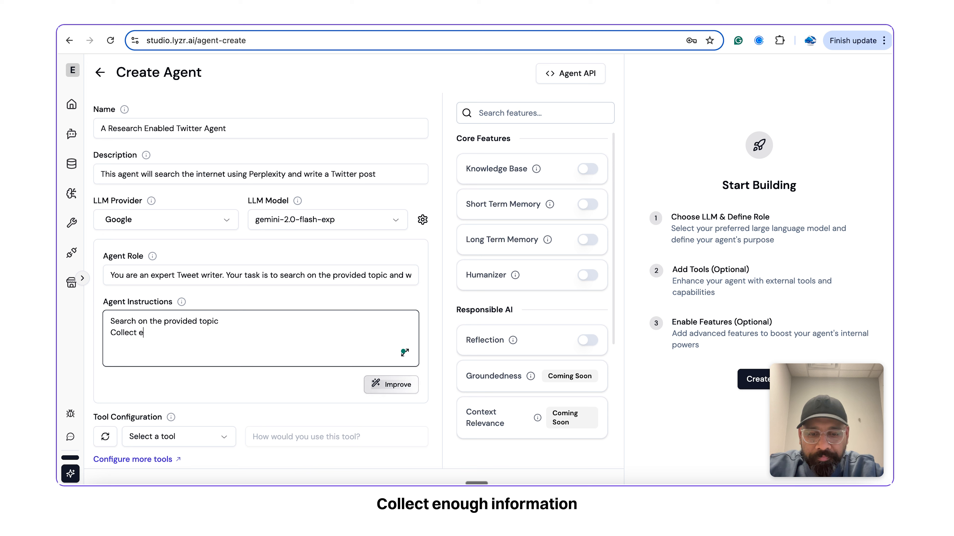
pyautogui.write('nough informat')
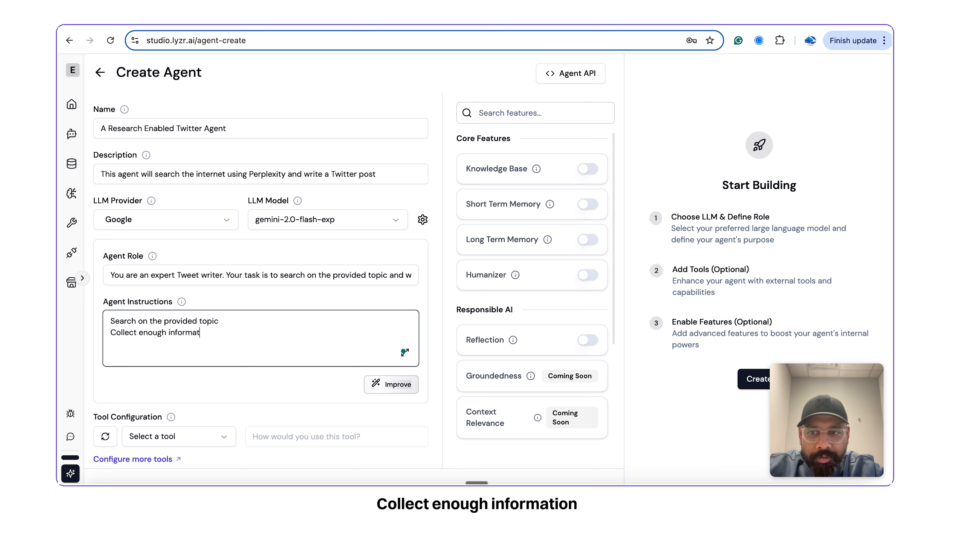
pyautogui.write('ion about the t')
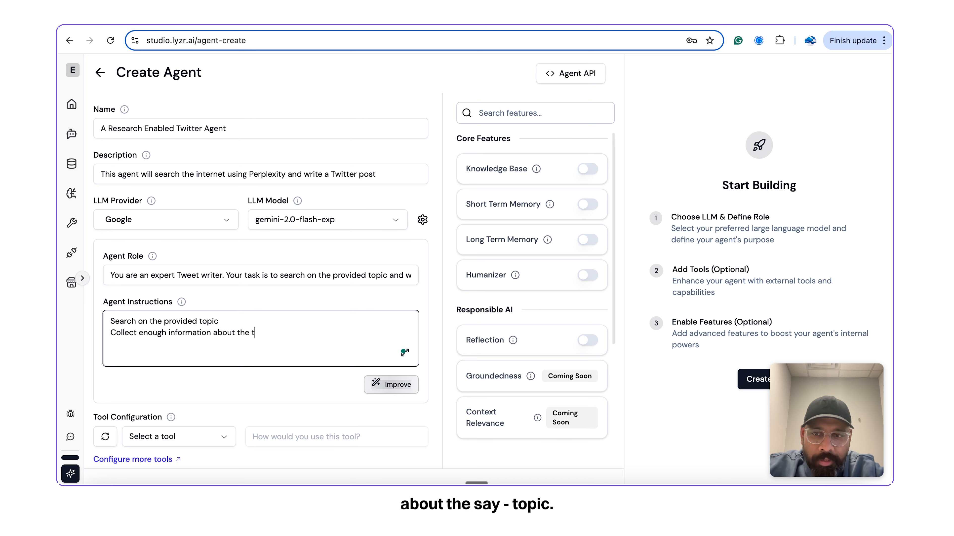
pyautogui.write('opic Write a ')
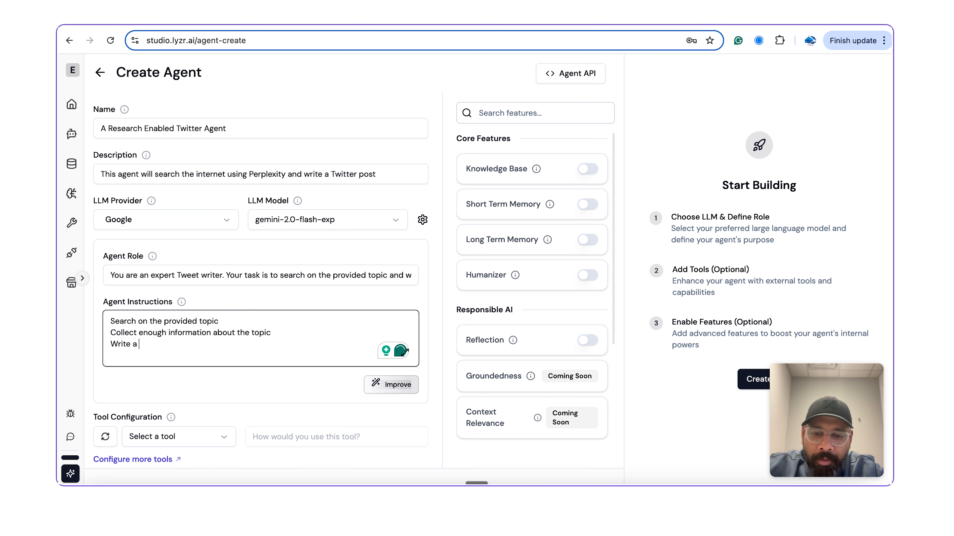
pyautogui.write('4 line twee')
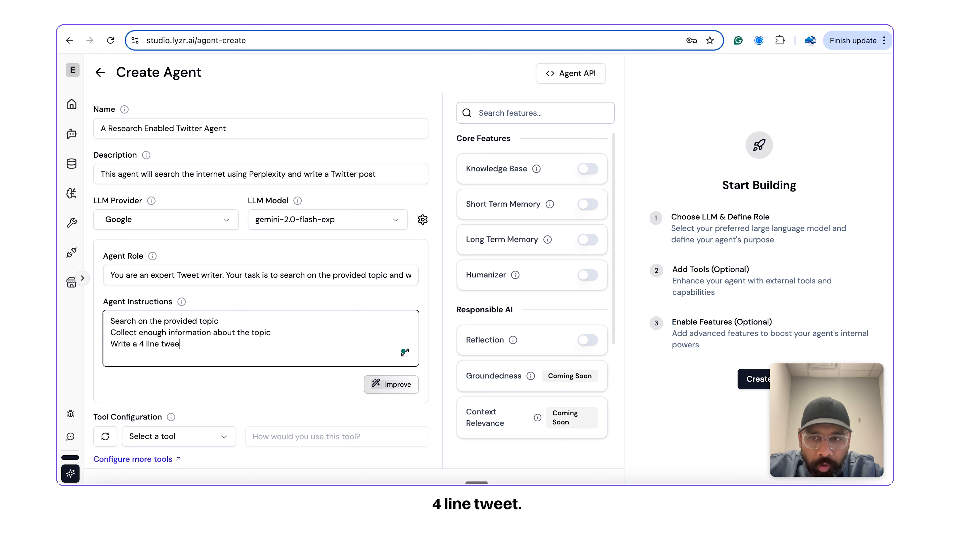
# Step: Add the instruction lines "It should be natural, sound like a human" and "Write the tweet from a first person point of view"
pyautogui.write('t It should be natura')
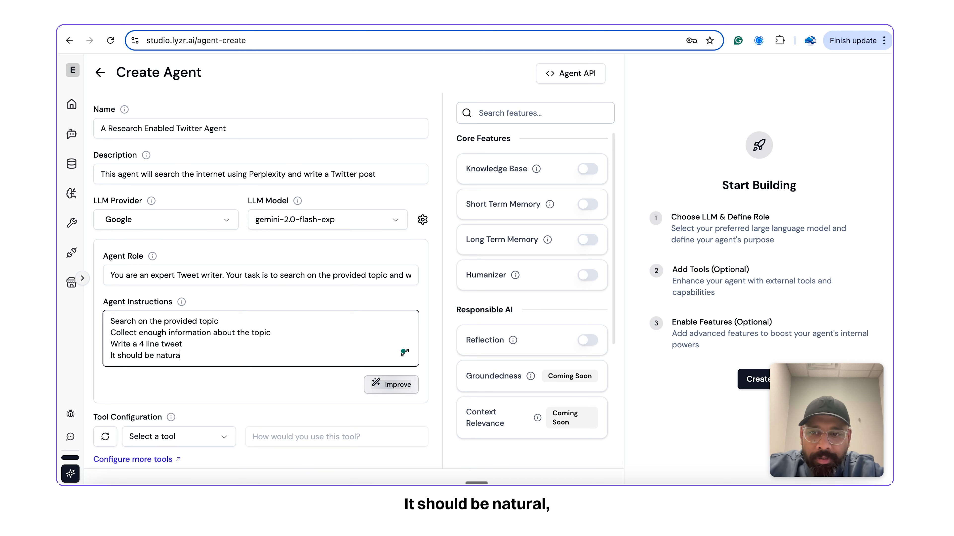
pyautogui.write('l, sound like a ')
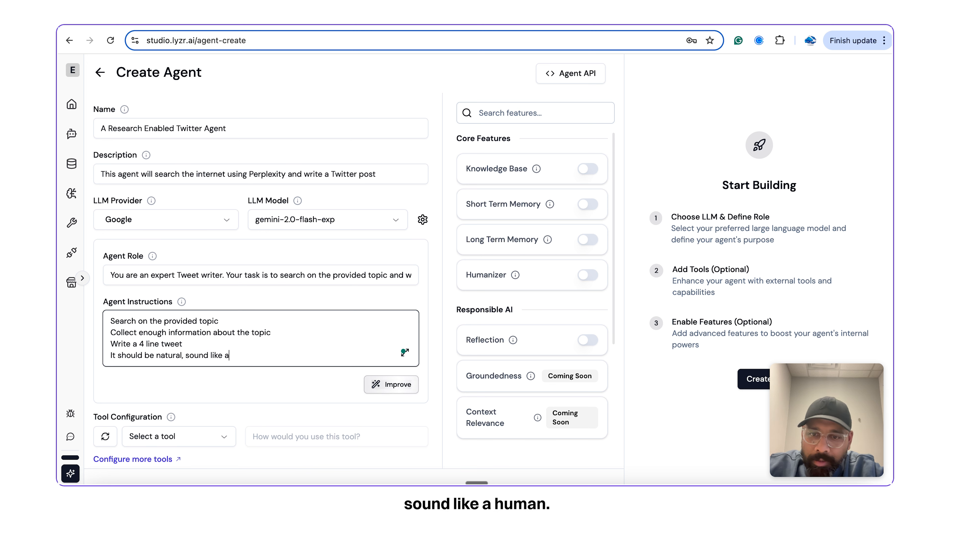
pyautogui.write('human')
pyautogui.press('Return')
pyautogui.write('W')
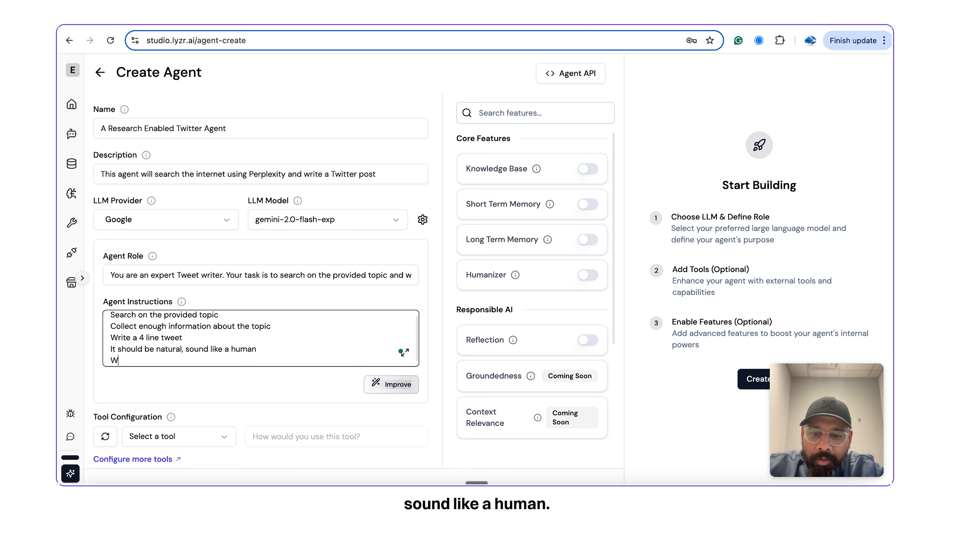
pyautogui.write('rite the tw')
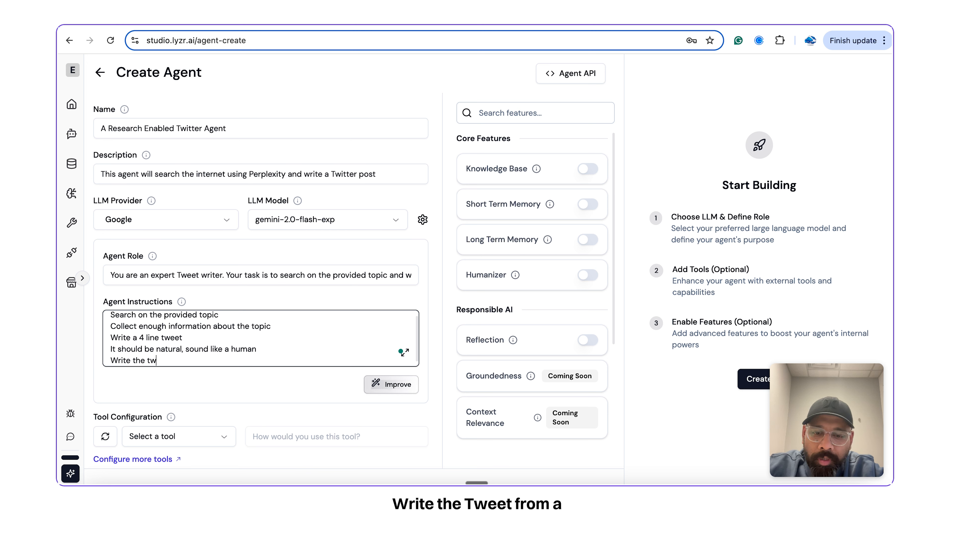
pyautogui.write('eet from a first ')
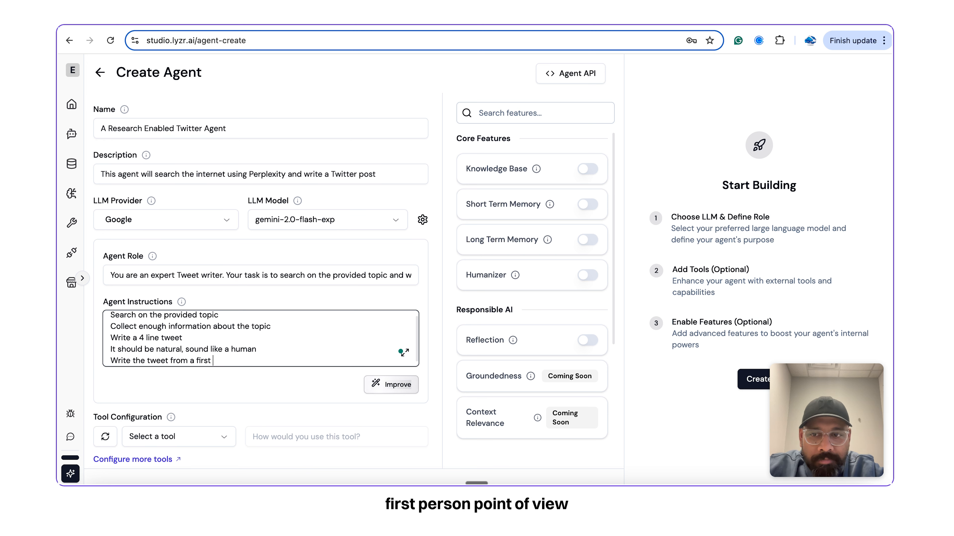
pyautogui.write('person point of v')
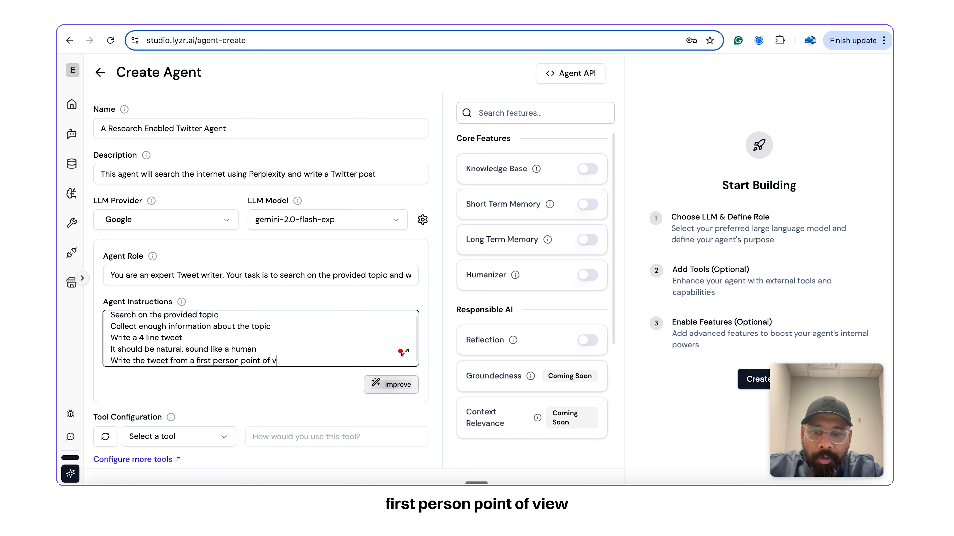
pyautogui.write('iew')
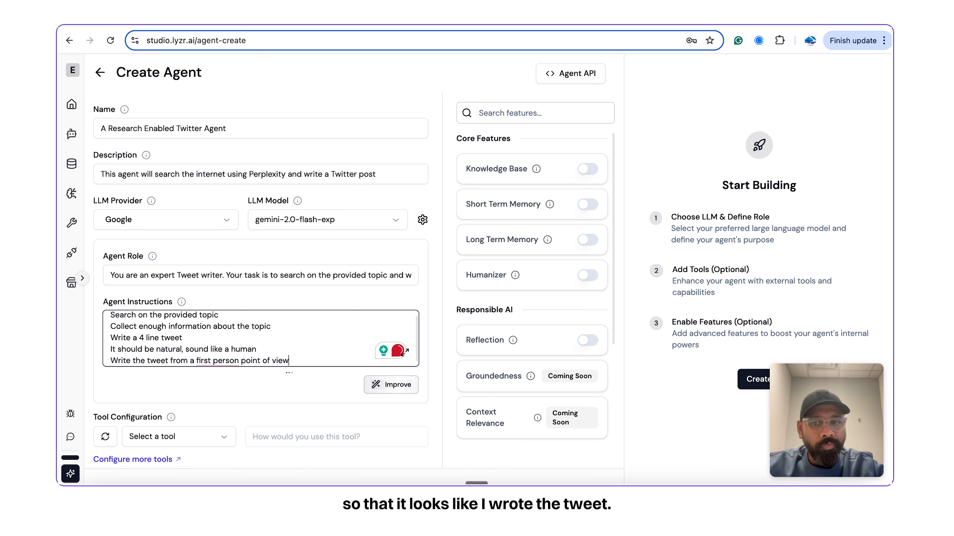
# Step: Add a last line, "Be a little bit sarcastic", to the agent instructions
pyautogui.press('Return')
pyautogui.write('Be a ')
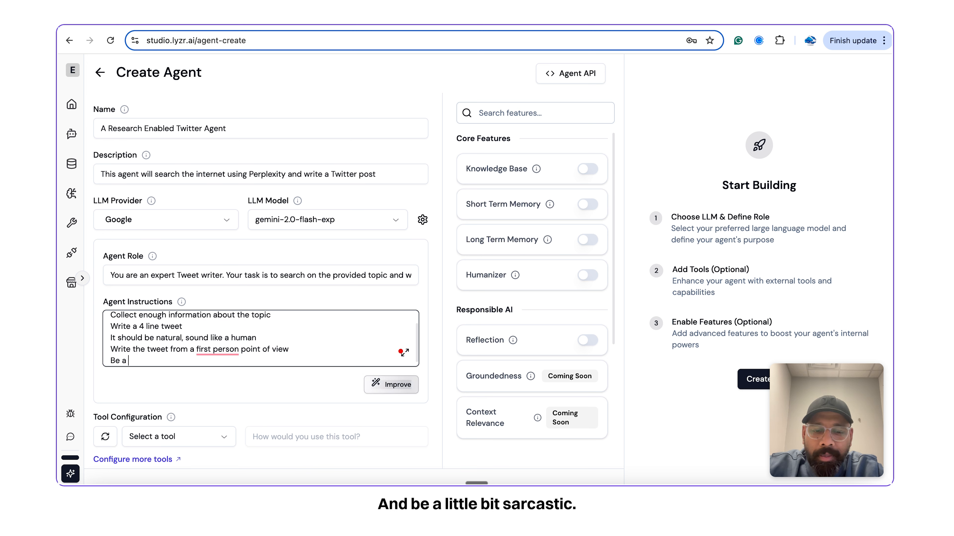
pyautogui.write('little bit sa')
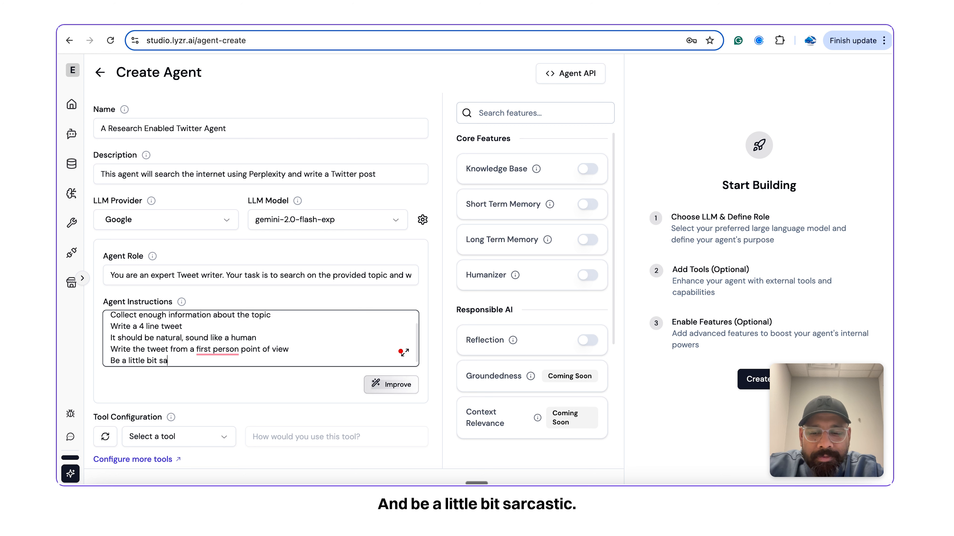
pyautogui.write('rcastic')
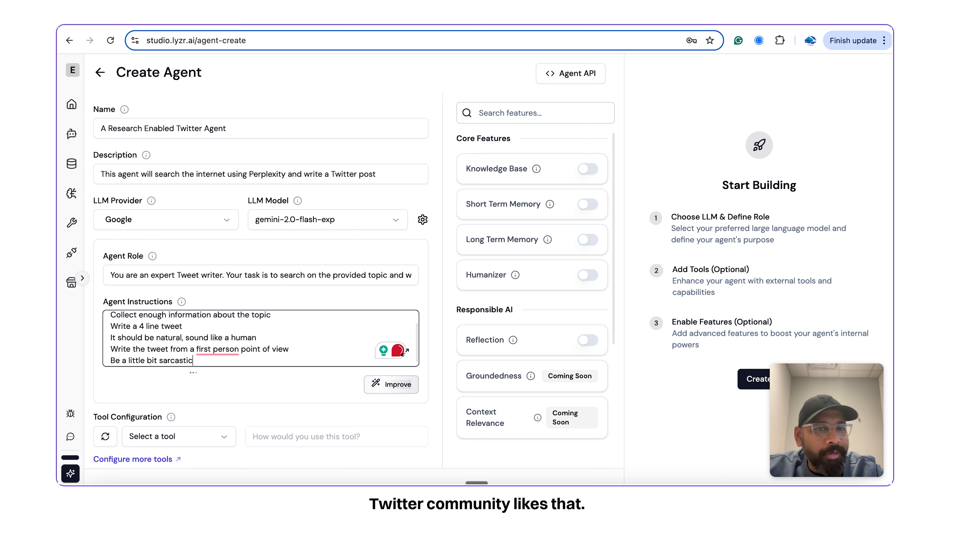
# Step: Improve the agent role and instructions automatically and review the rewritten instructions in the expanded view
pyautogui.scroll(-1, 349, 372)
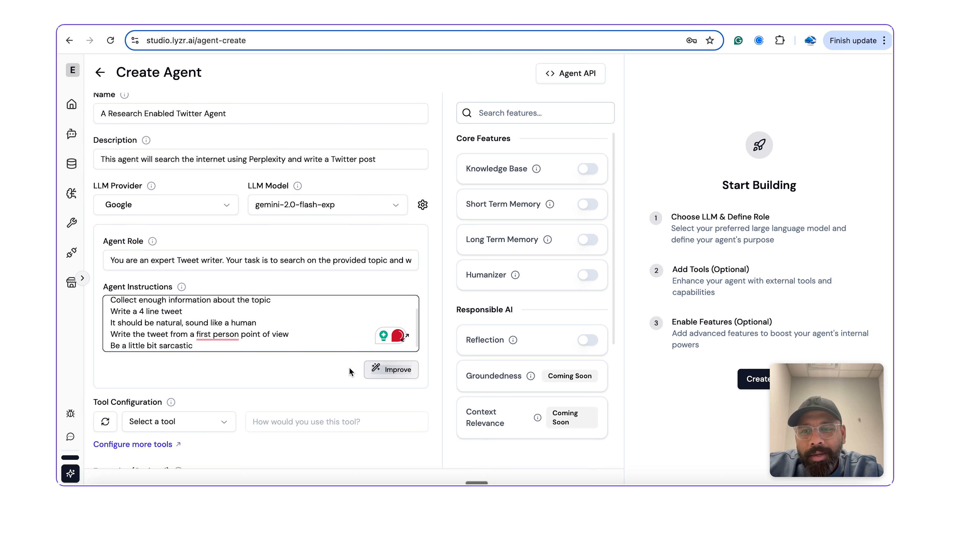
pyautogui.click(388, 372)
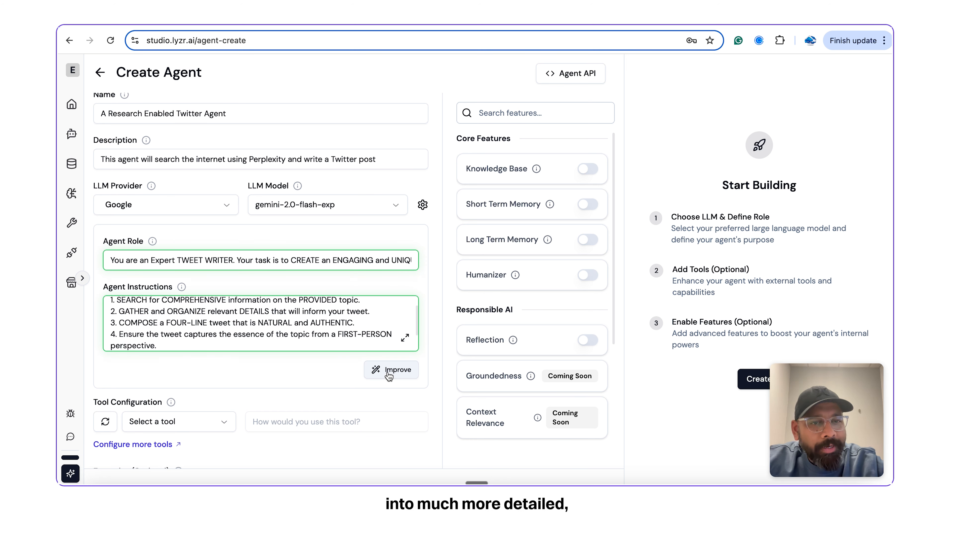
pyautogui.click(405, 338)
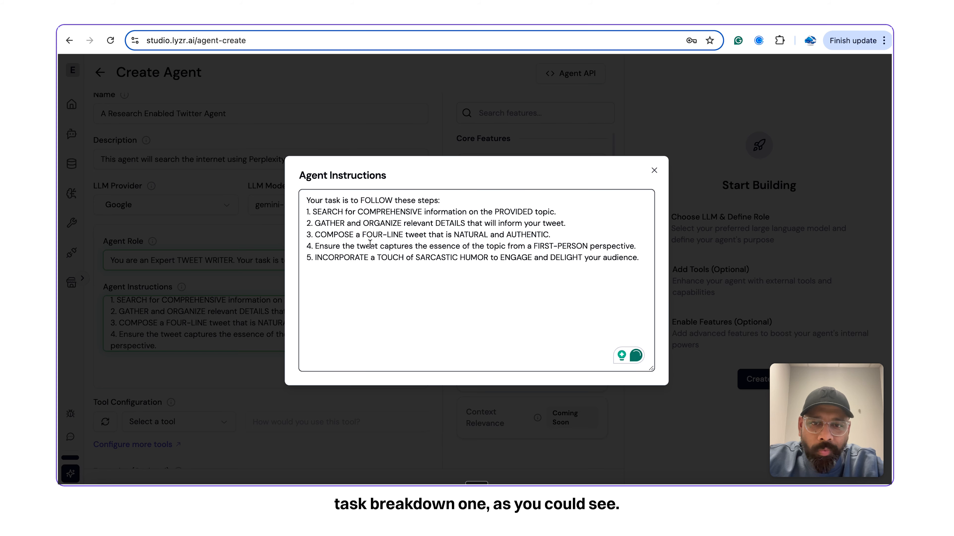
pyautogui.click(237, 328)
# Step: Assign the Perplexityai tool to the agent and begin its usage description with "Search on the provided topic"
pyautogui.scroll(-2, 275, 374)
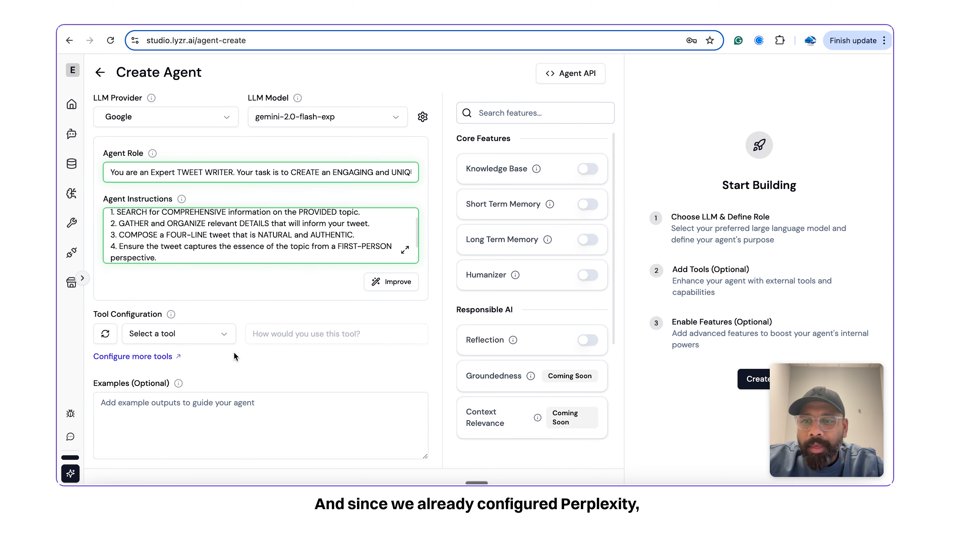
pyautogui.click(207, 341)
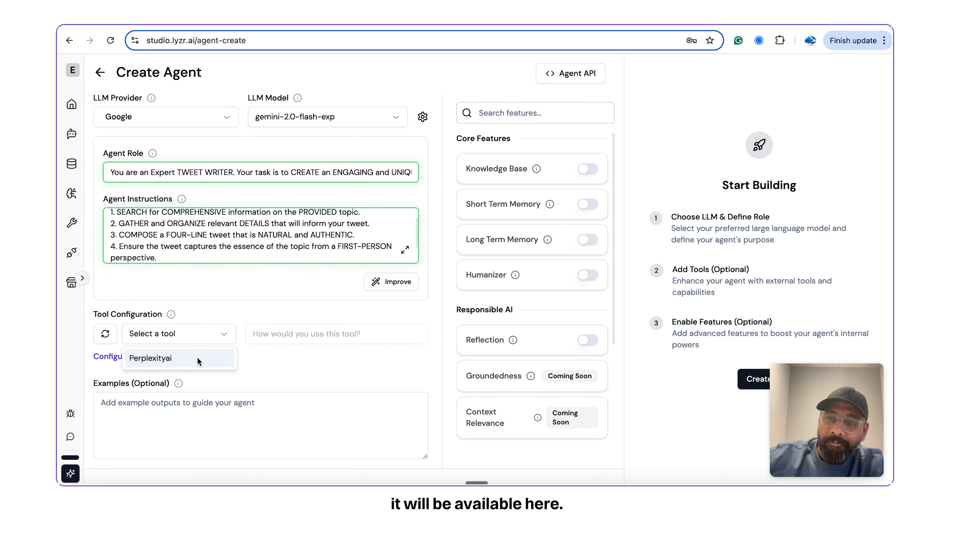
pyautogui.click(196, 357)
pyautogui.click(297, 335)
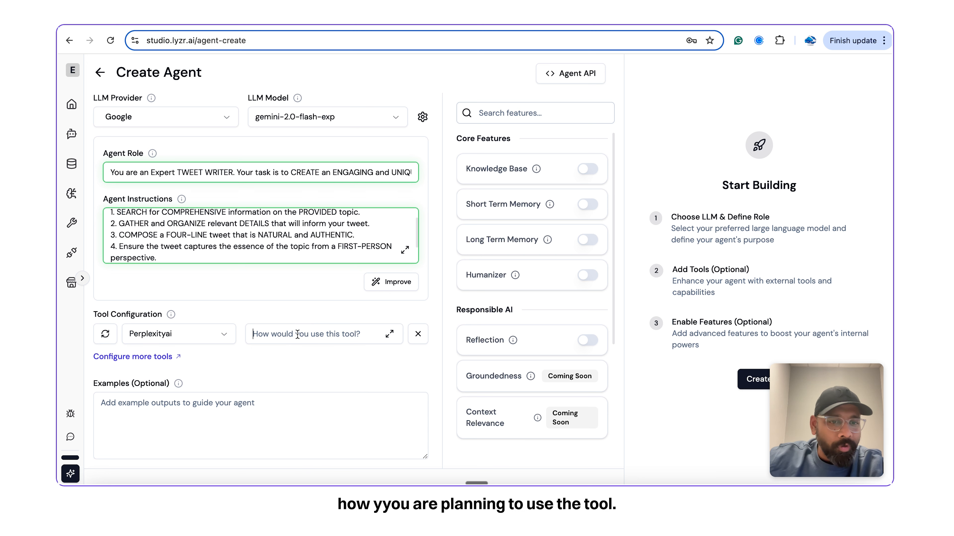
pyautogui.write('S')
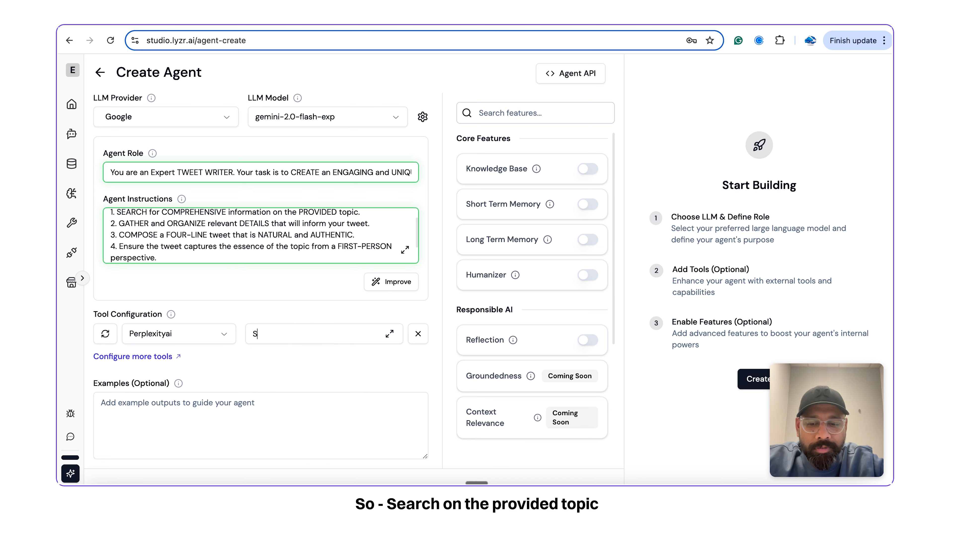
pyautogui.write('earch on the pro')
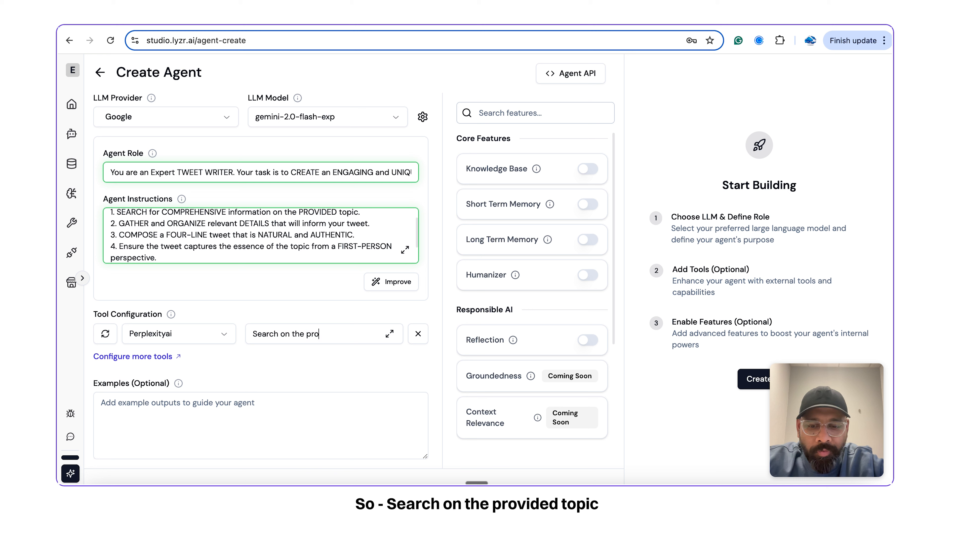
pyautogui.write('vided tp')
pyautogui.write('ic')
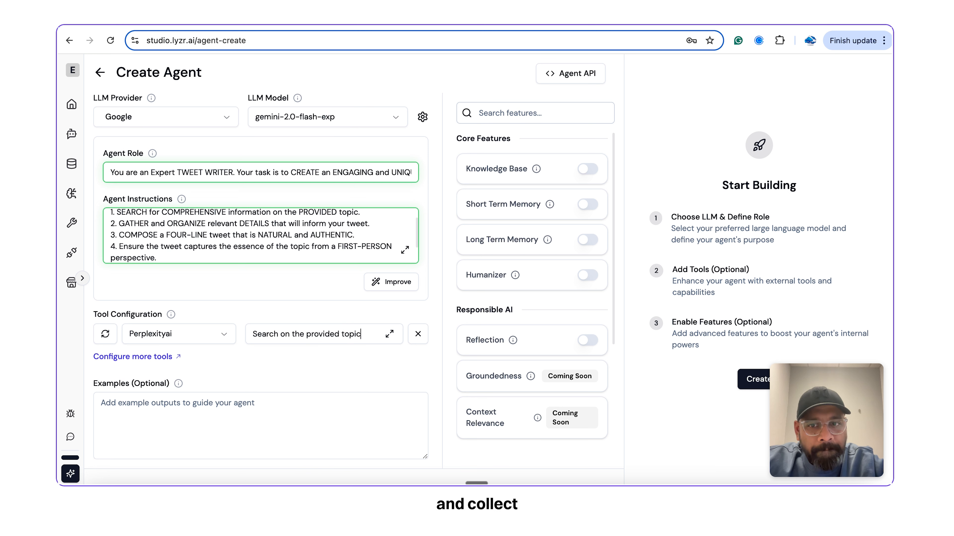
# Step: Extend the tool's usage description with "and collect all relevant details that helps you write an information but witty tweet"
pyautogui.write(' and colle')
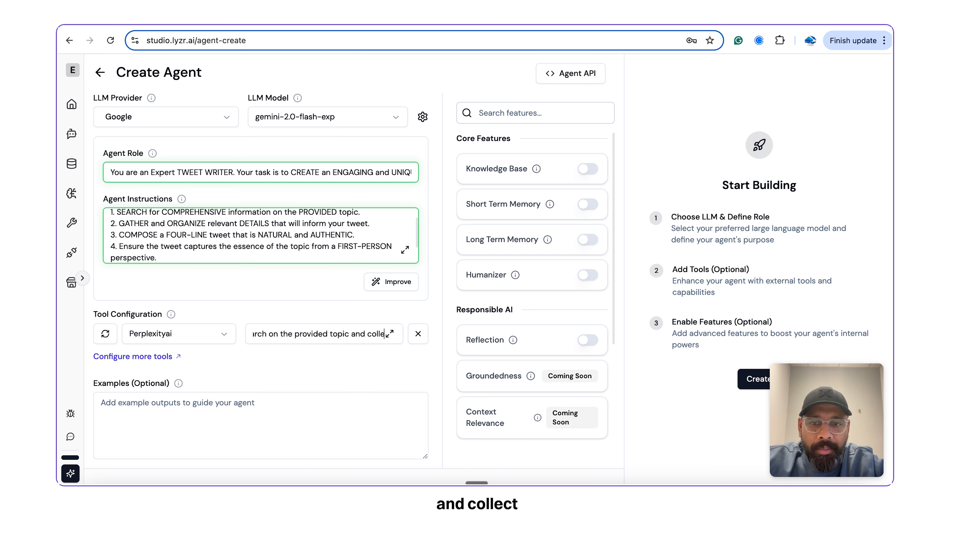
pyautogui.write('c')
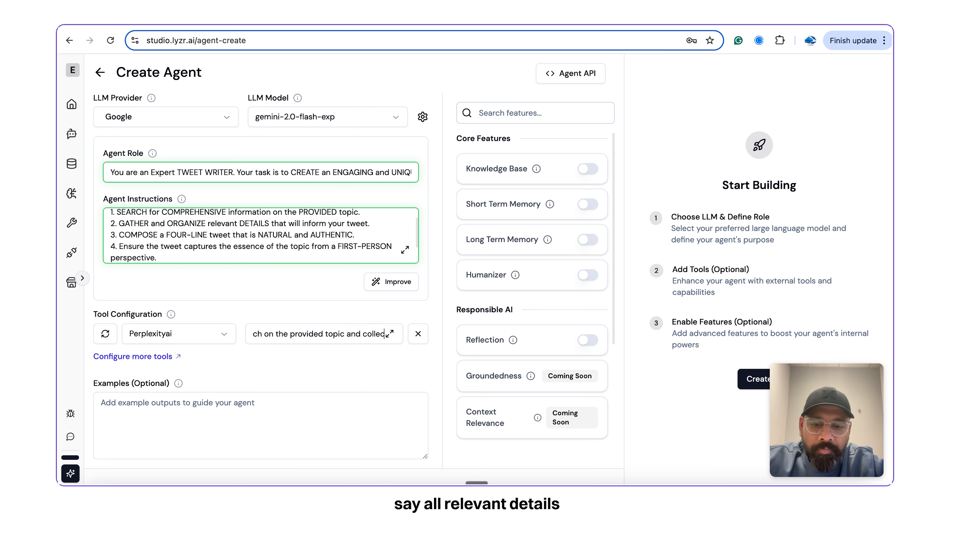
pyautogui.write('t all relevant')
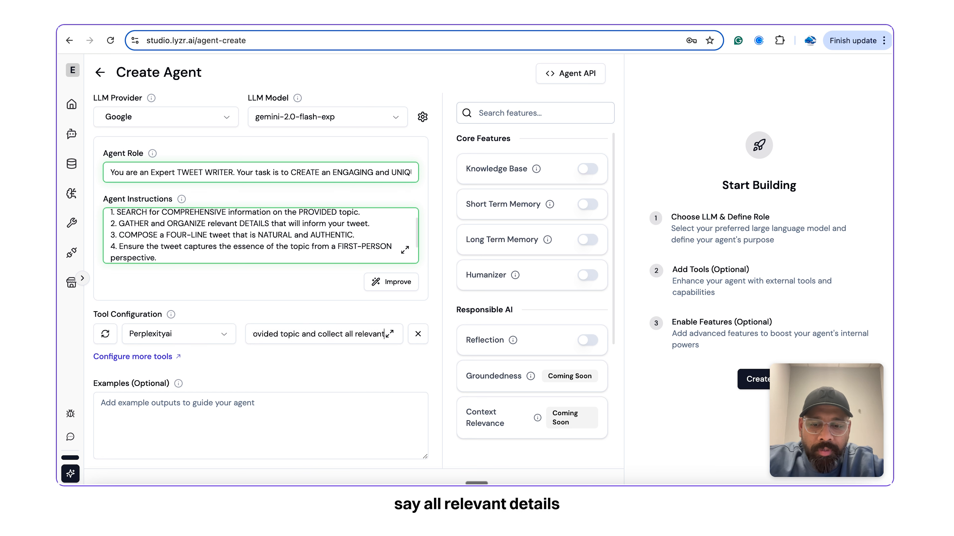
pyautogui.write(' details that helps')
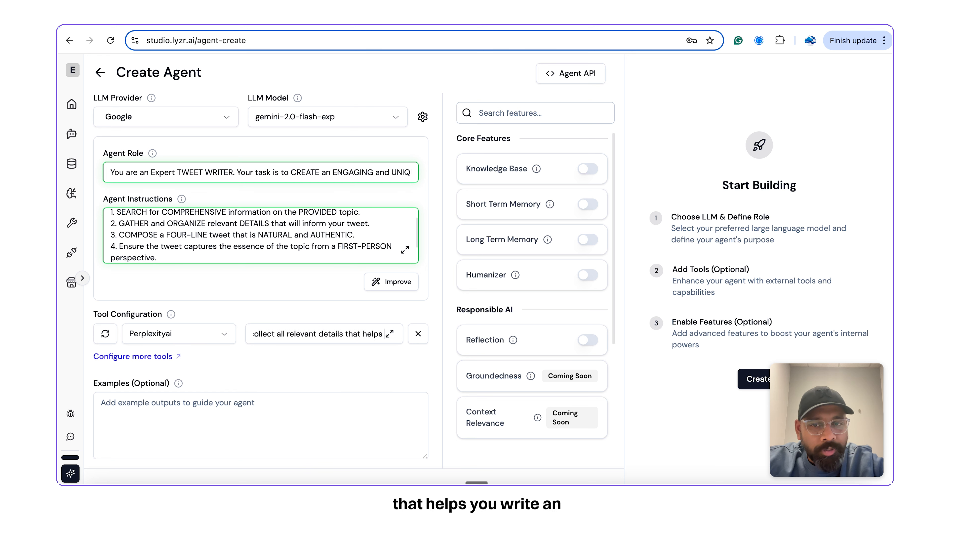
pyautogui.write(' you write an i')
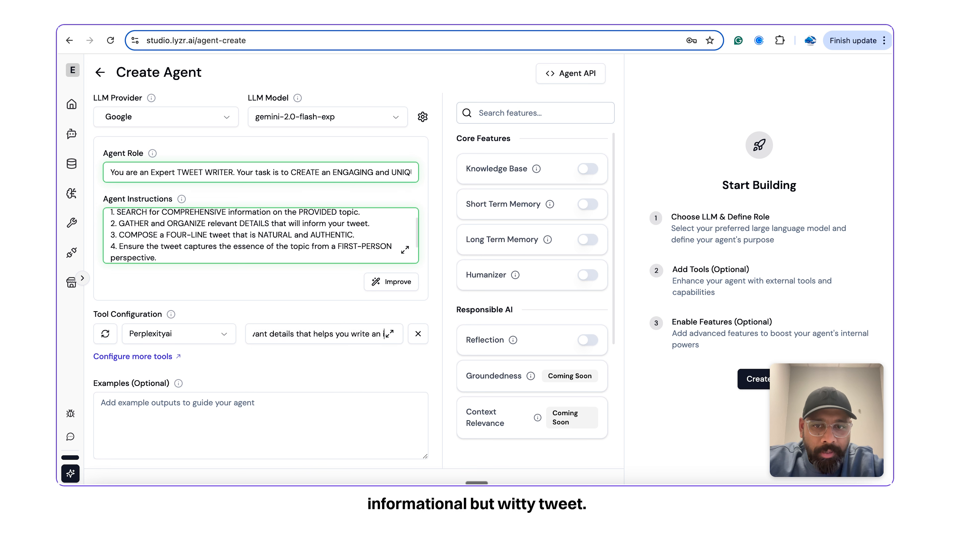
pyautogui.write('nformation but')
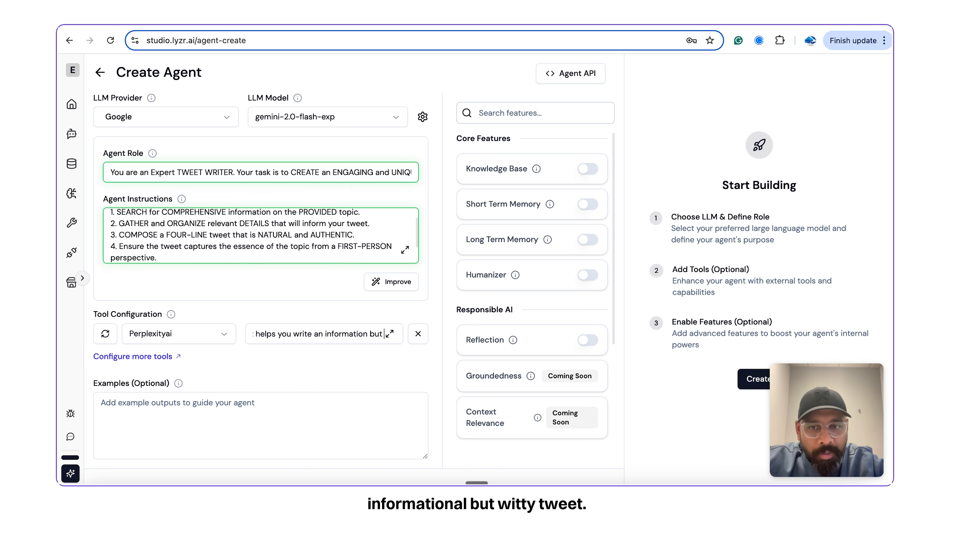
pyautogui.write(' witty')
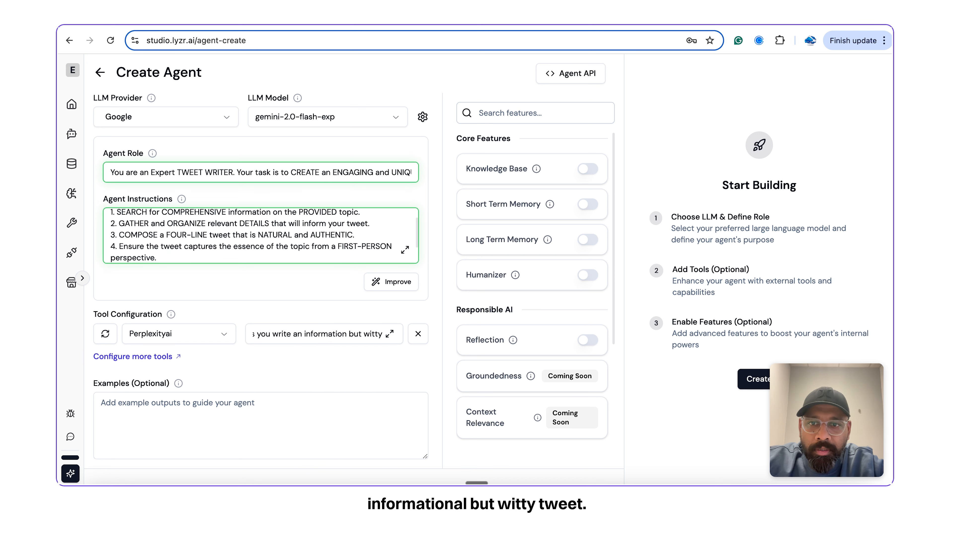
pyautogui.write(' tweet')
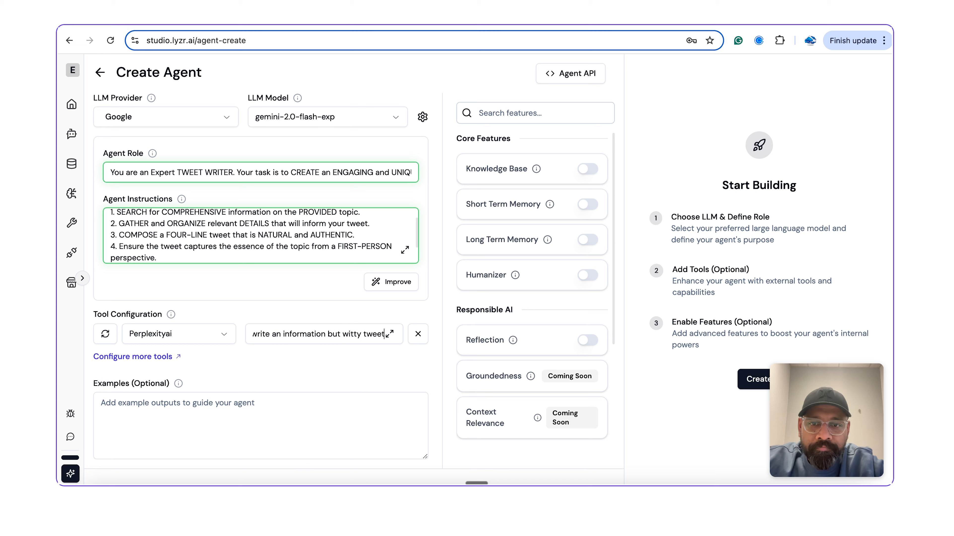
pyautogui.click(332, 362)
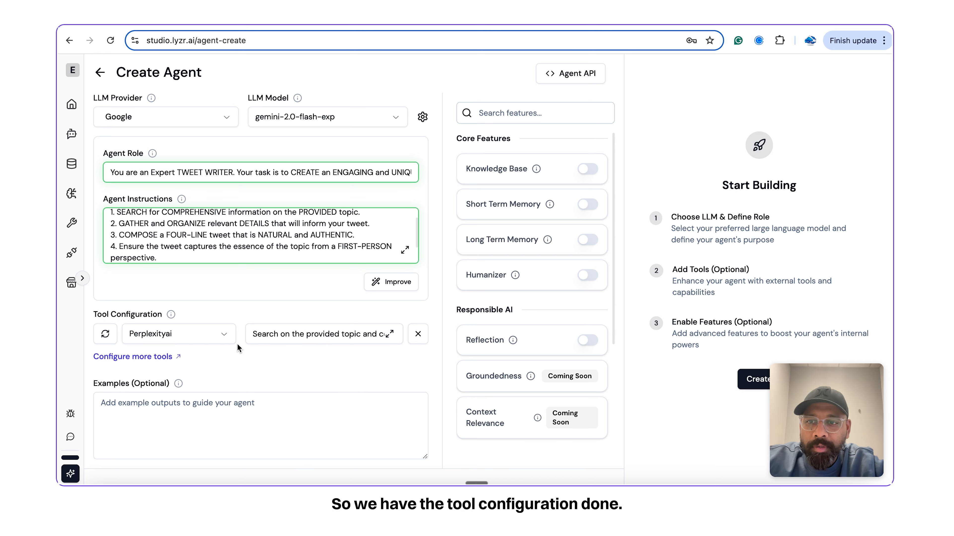
# Step: Create the agent without example outputs, and view the inference request of its Agent API
pyautogui.click(271, 424)
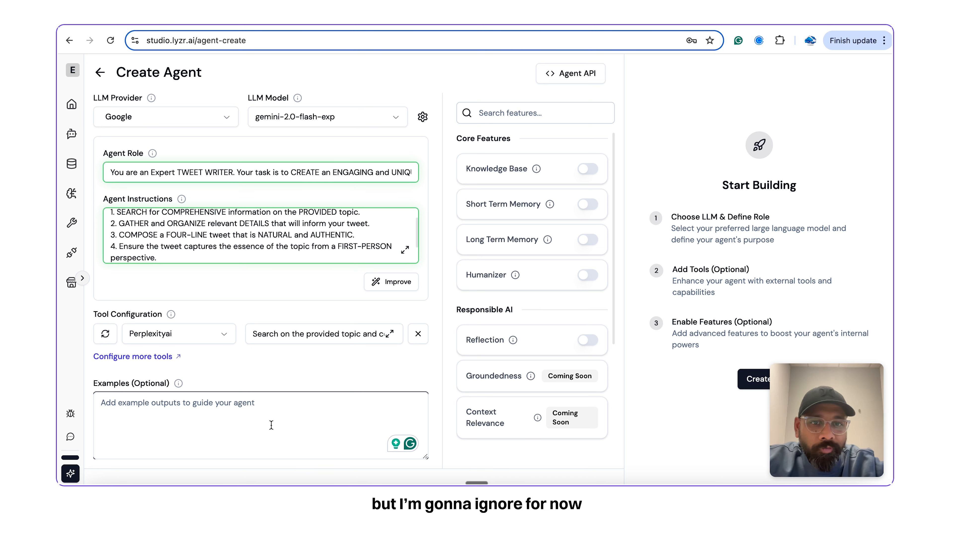
pyautogui.click(750, 380)
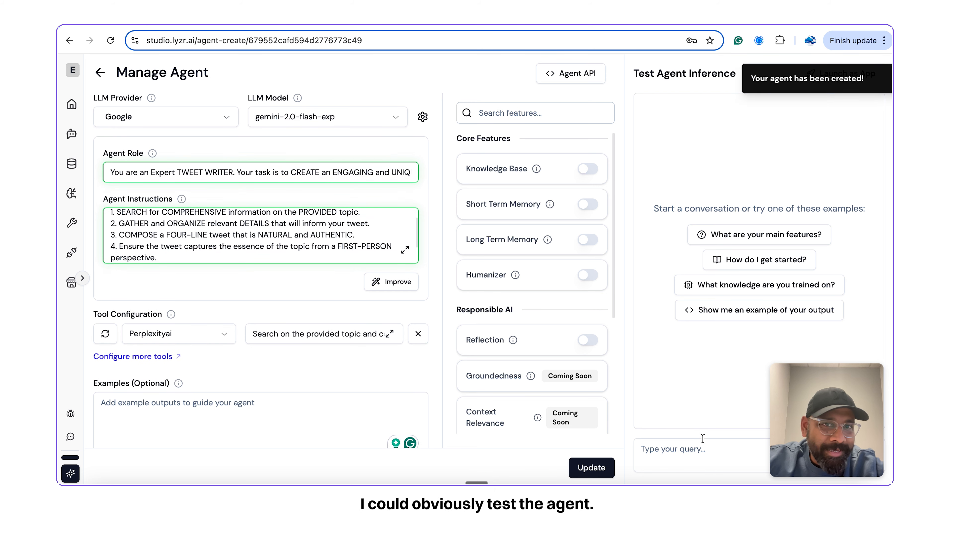
pyautogui.click(572, 73)
pyautogui.click(562, 153)
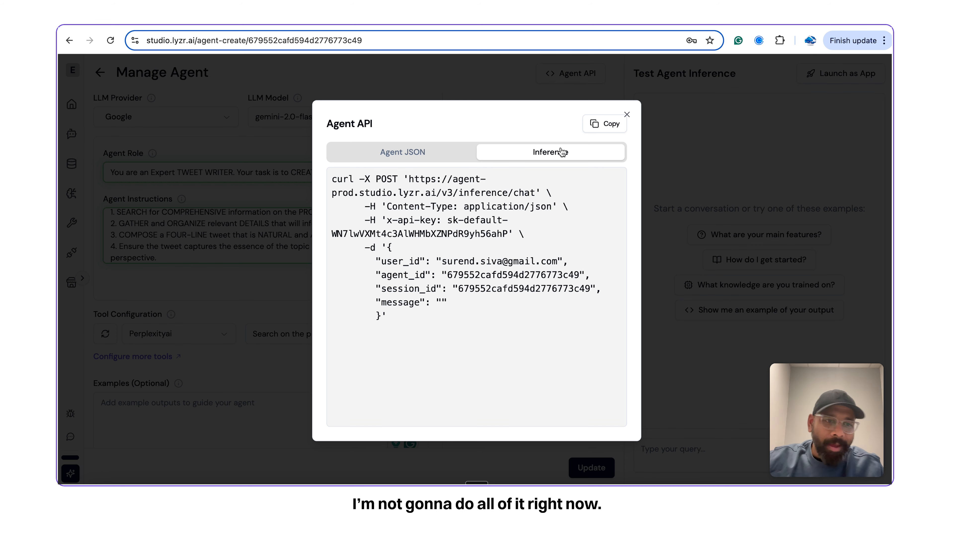
pyautogui.click(627, 114)
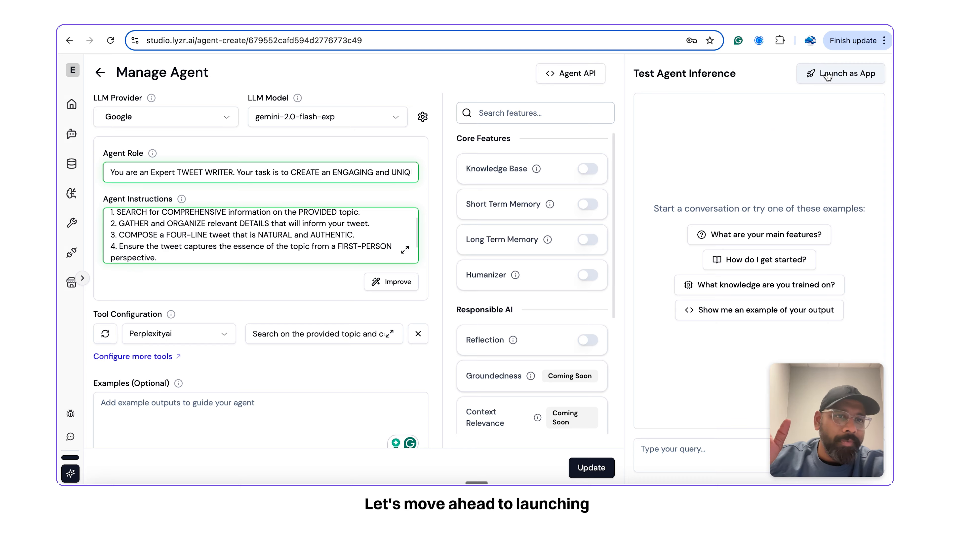
# Step: Start launching the agent as an app and copy the agent's name, "A Research Enabled Twitter Agent", in as the app name
pyautogui.click(829, 73)
pyautogui.click(493, 341)
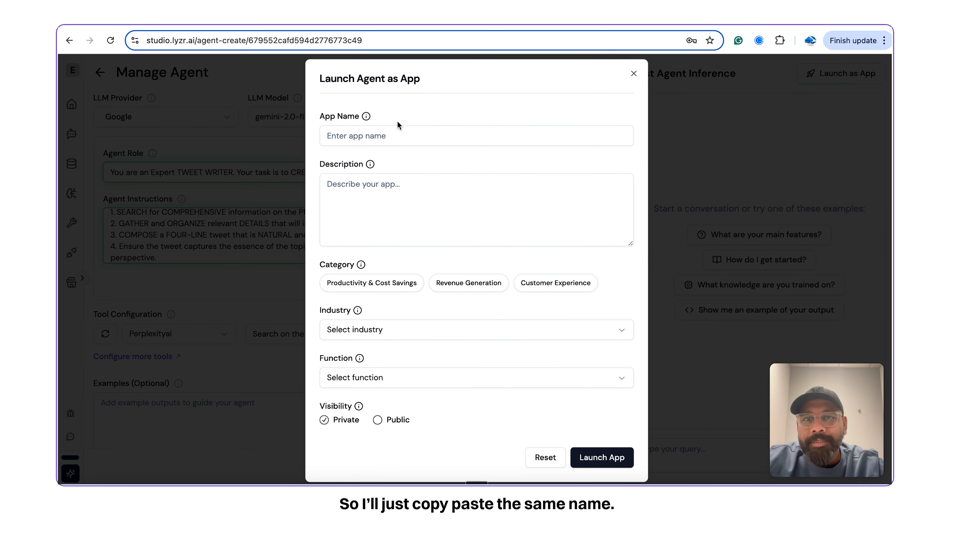
pyautogui.click(209, 146)
pyautogui.scroll(3, 182, 159)
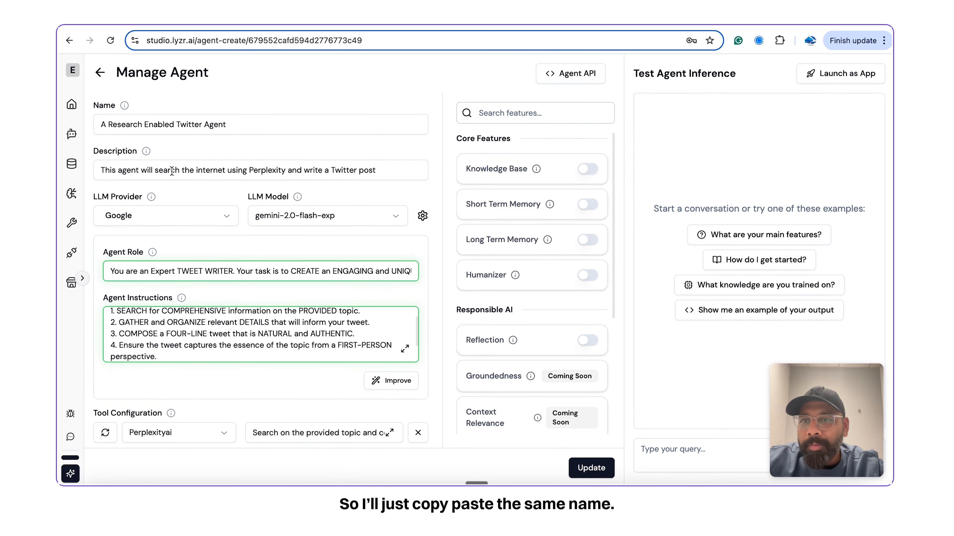
pyautogui.tripleClick(134, 125)
pyautogui.hotkey('ctrl', 'c')
pyautogui.click(826, 73)
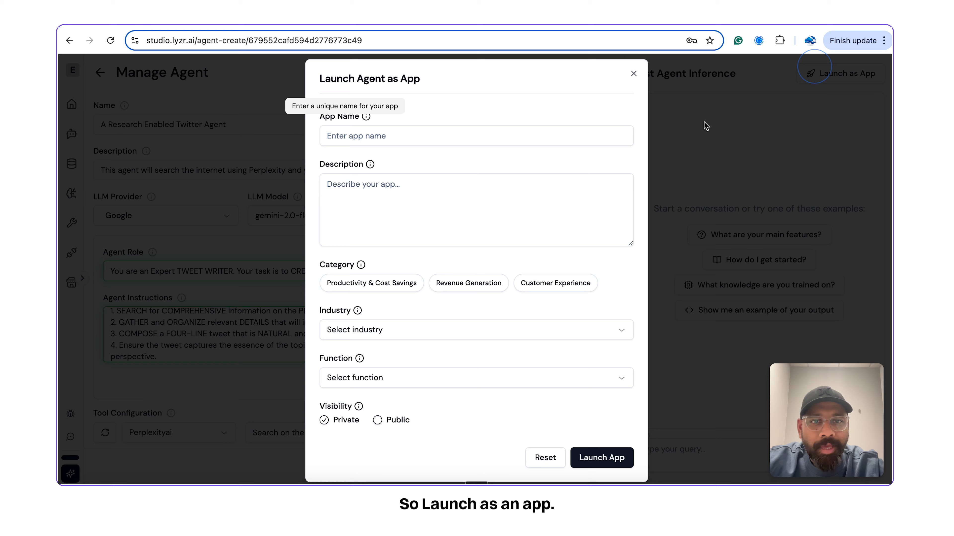
pyautogui.click(483, 136)
pyautogui.hotkey('ctrl', 'v')
# Step: Copy the agent's description, "This agent will search the internet using Perplexity and write a Twitter post", into the app's description
pyautogui.click(216, 193)
pyautogui.tripleClick(184, 171)
pyautogui.hotkey('ctrl', 'c')
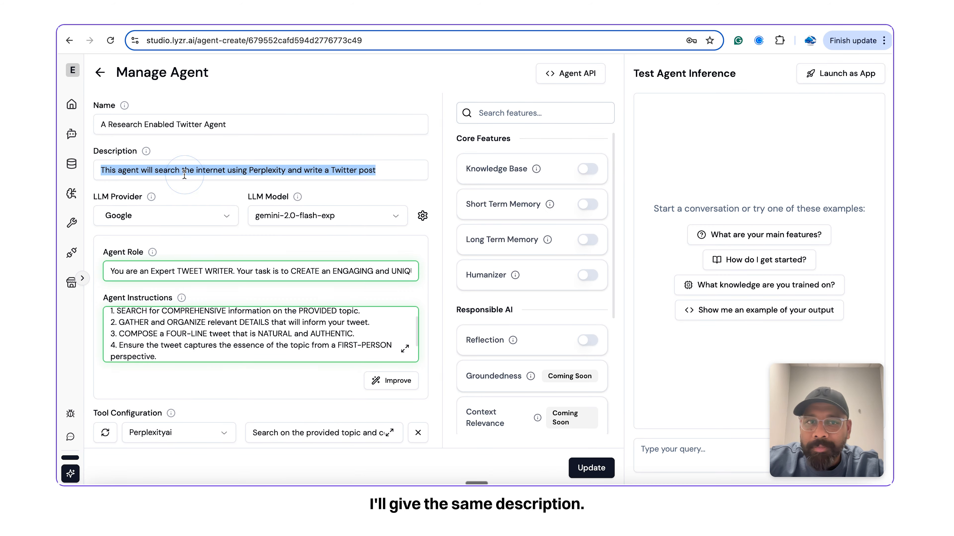
pyautogui.click(826, 74)
pyautogui.click(542, 217)
pyautogui.hotkey('ctrl', 'v')
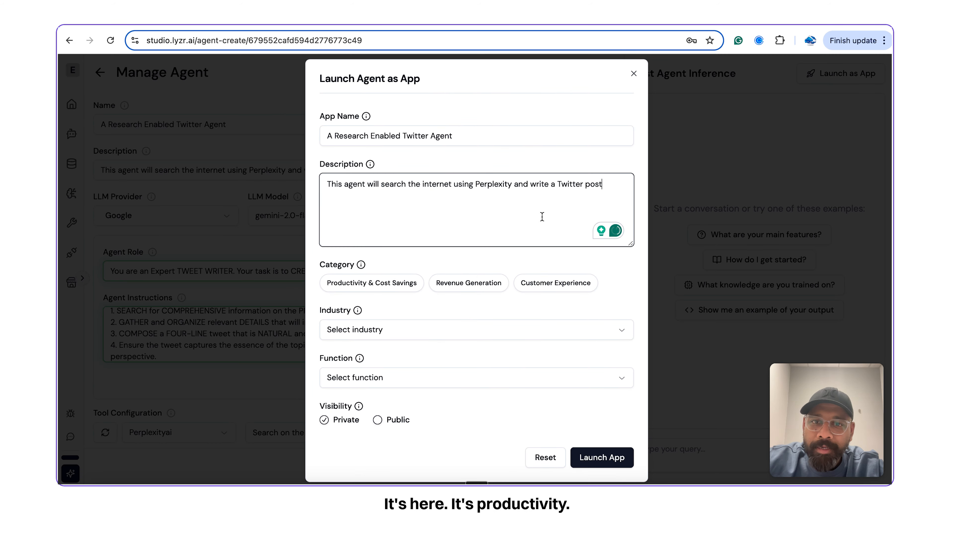
# Step: Set the category to Productivity & Cost Savings, industry to Other and function to Marketing, and launch the app with private visibility
pyautogui.click(411, 287)
pyautogui.click(475, 331)
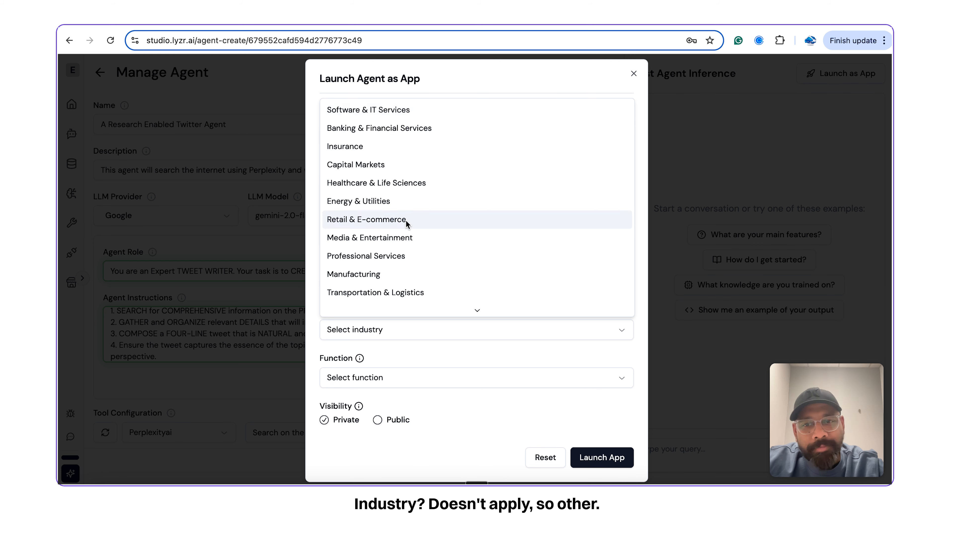
pyautogui.scroll(-5, 402, 263)
pyautogui.click(397, 312)
pyautogui.click(405, 379)
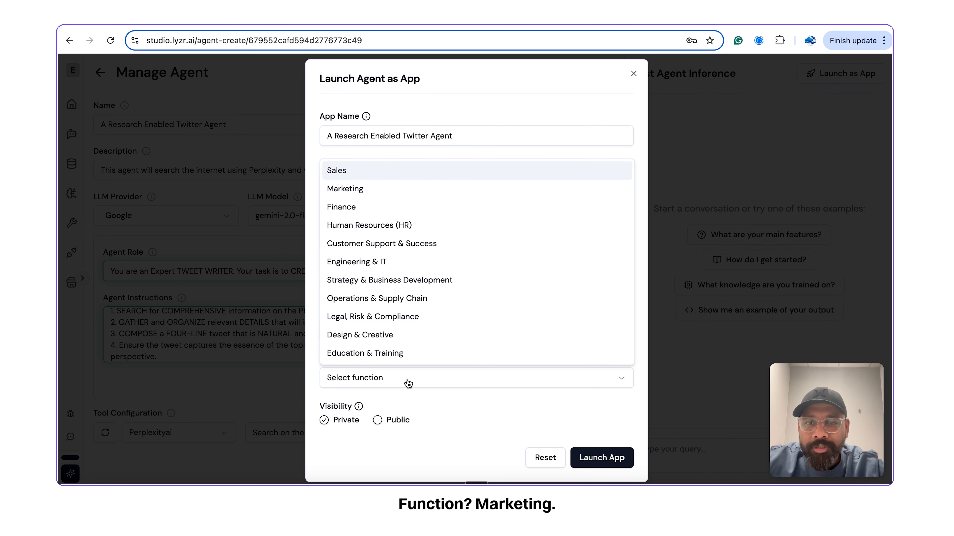
pyautogui.click(370, 189)
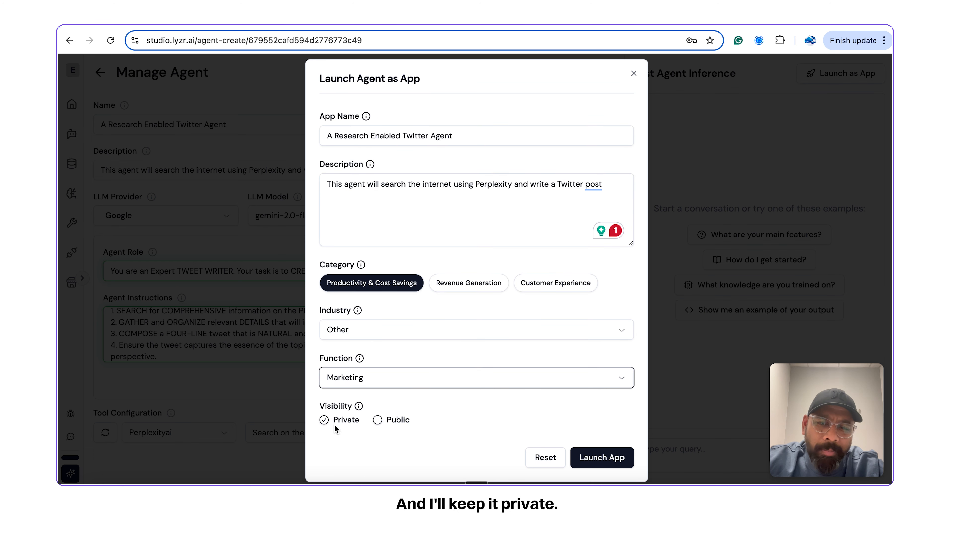
pyautogui.click(605, 457)
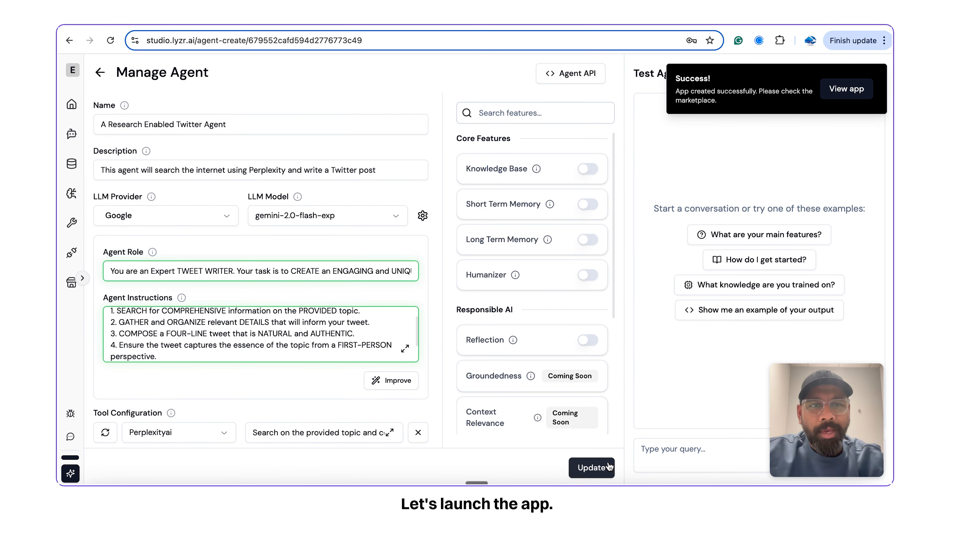
# Step: Clear the App Store's category filter, show only My Apps, and open the "A Research Enabled Twitter Agent" app
pyautogui.click(847, 90)
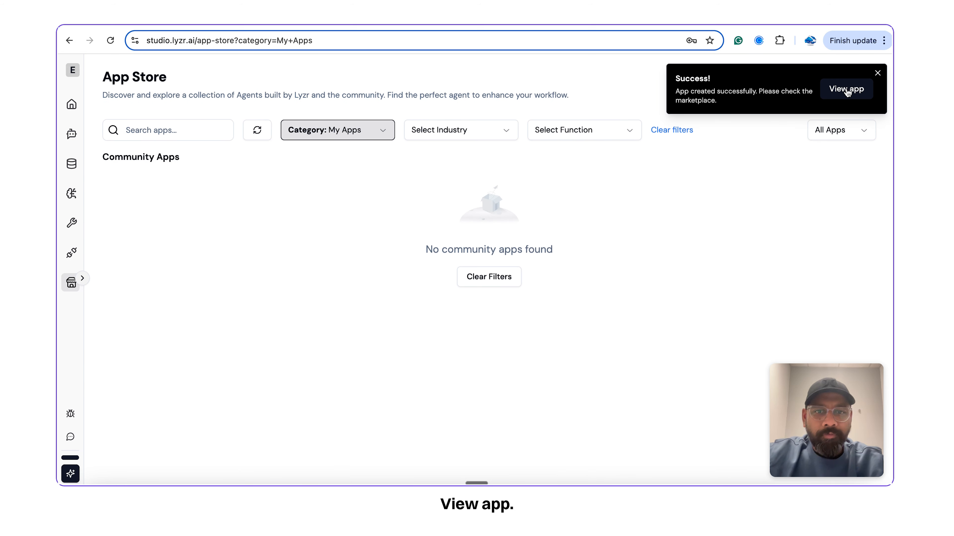
pyautogui.click(350, 130)
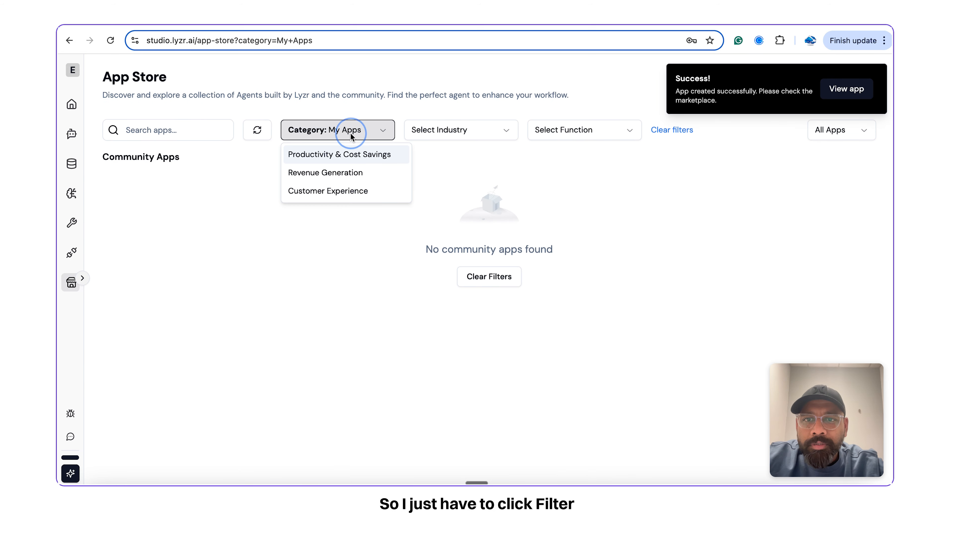
pyautogui.click(564, 191)
pyautogui.click(665, 130)
pyautogui.click(812, 130)
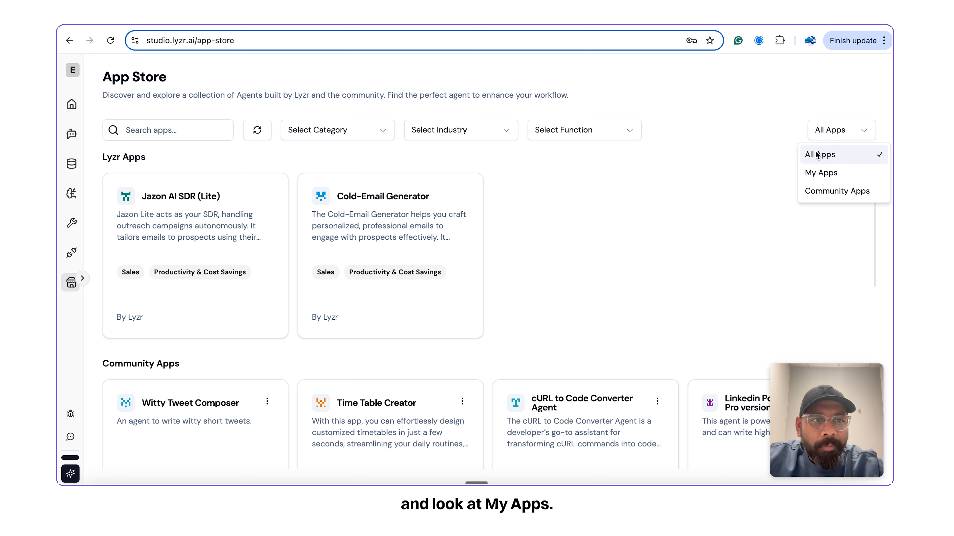
pyautogui.click(818, 173)
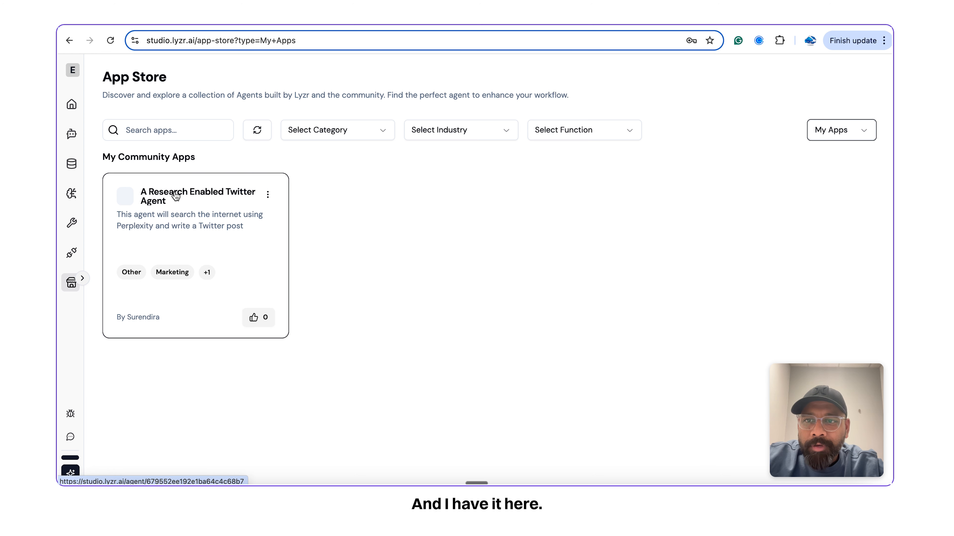
pyautogui.click(239, 224)
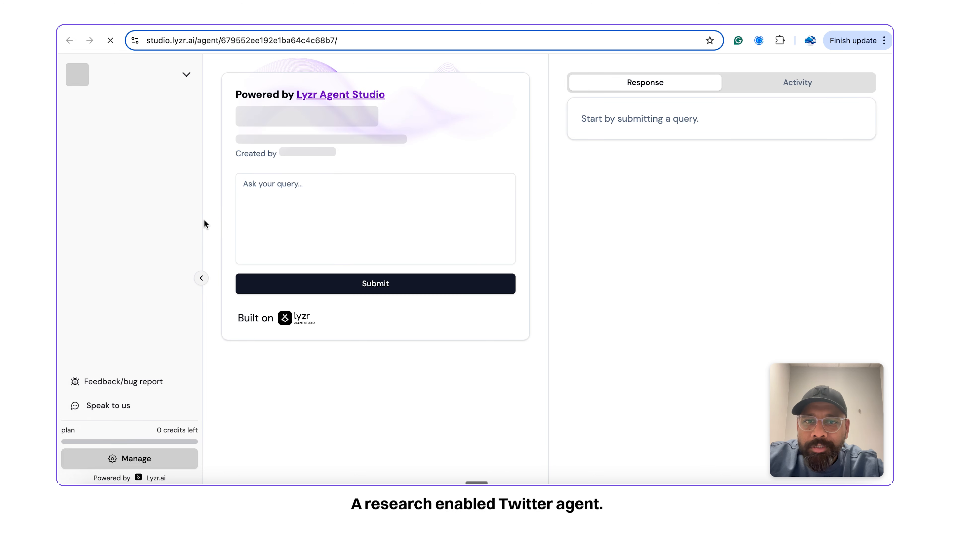
# Step: Submit the query "Write about DeepSeek R1 and how it takes on OpenAI o1" to the app and read the generated tweet
pyautogui.click(201, 277)
pyautogui.click(210, 215)
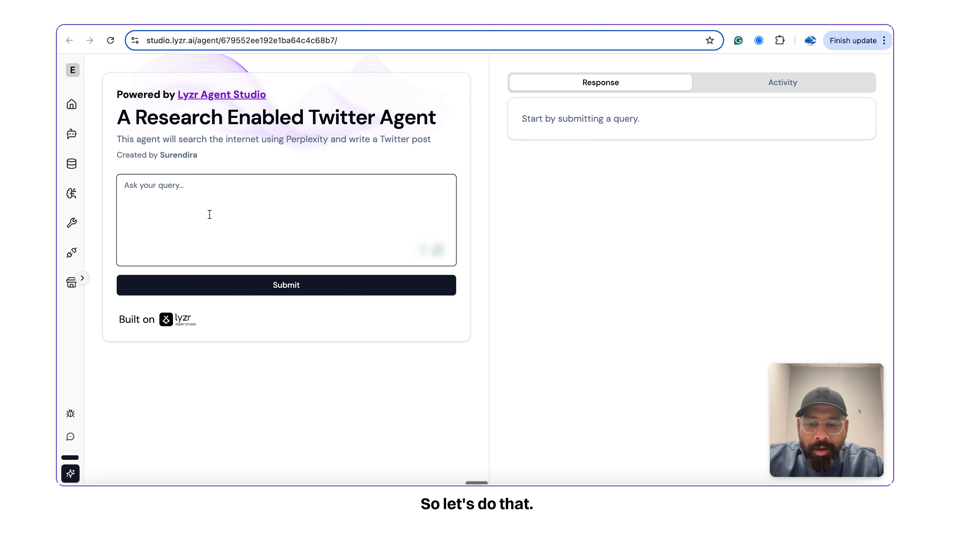
pyautogui.write('Write about De')
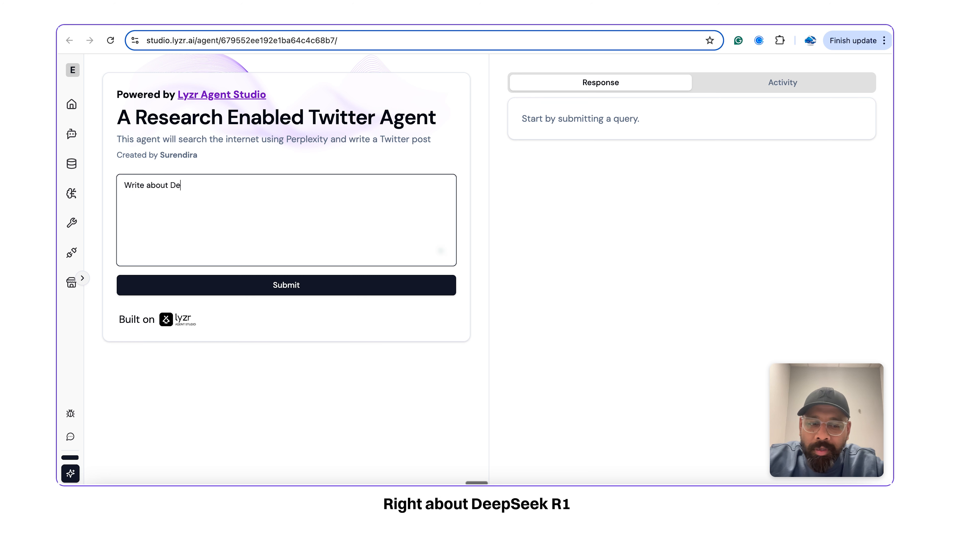
pyautogui.write('epSeek R1')
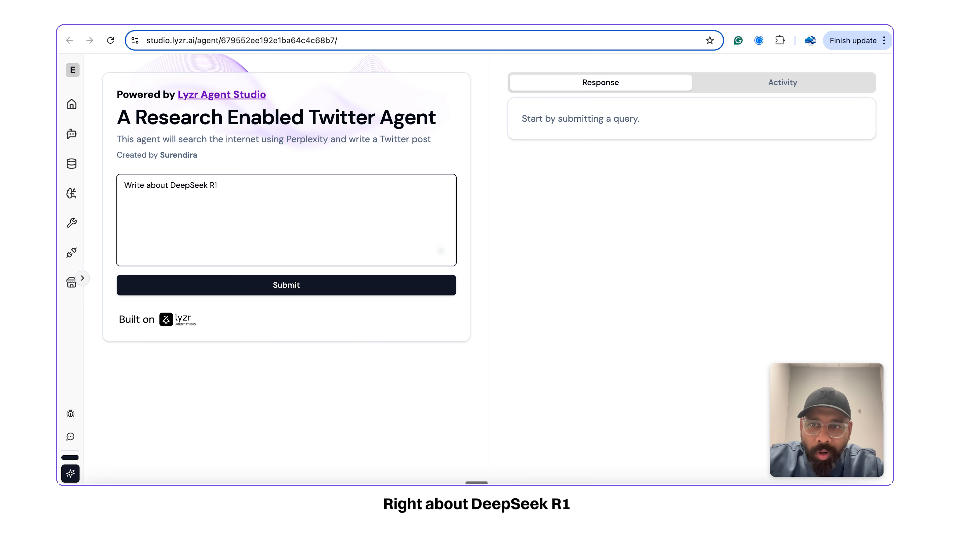
pyautogui.write(' and how i')
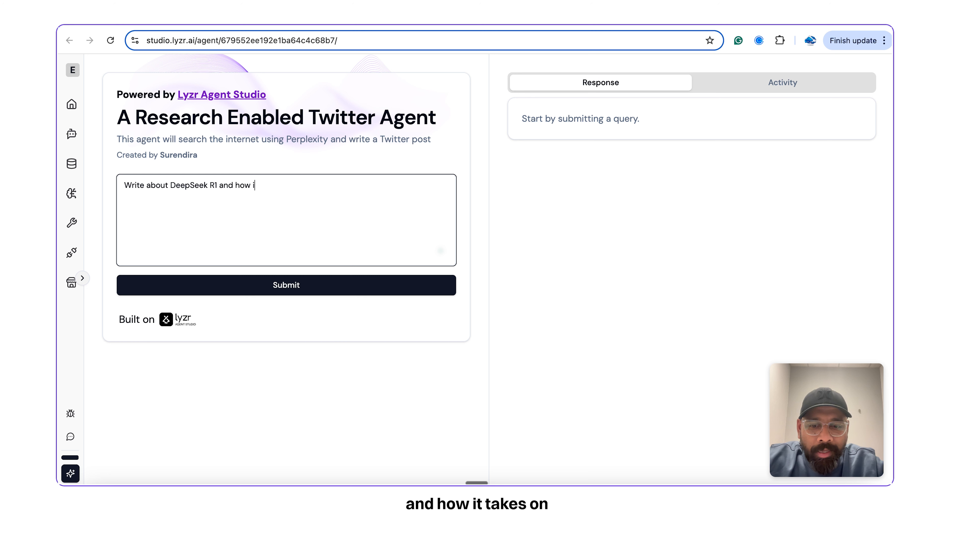
pyautogui.write('t takes on OpenAI o1')
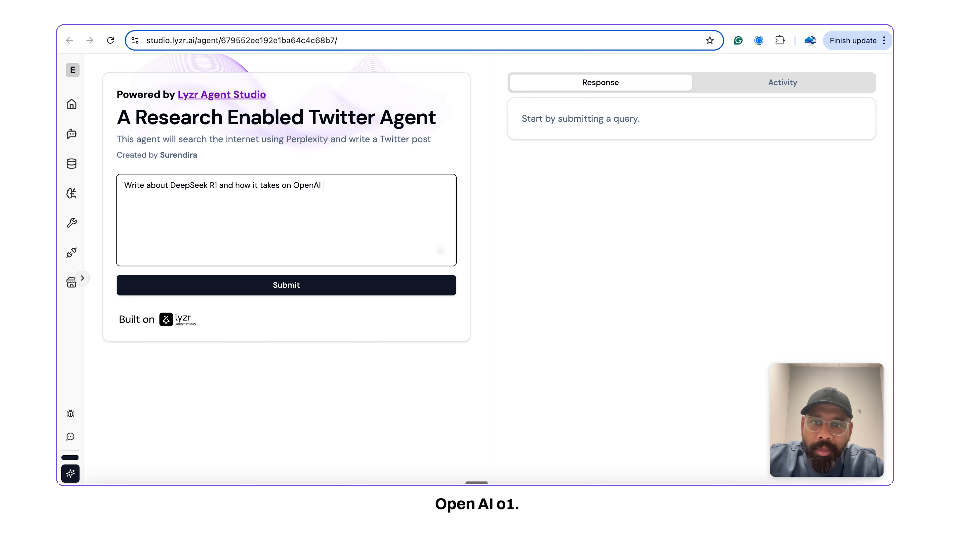
pyautogui.click(237, 295)
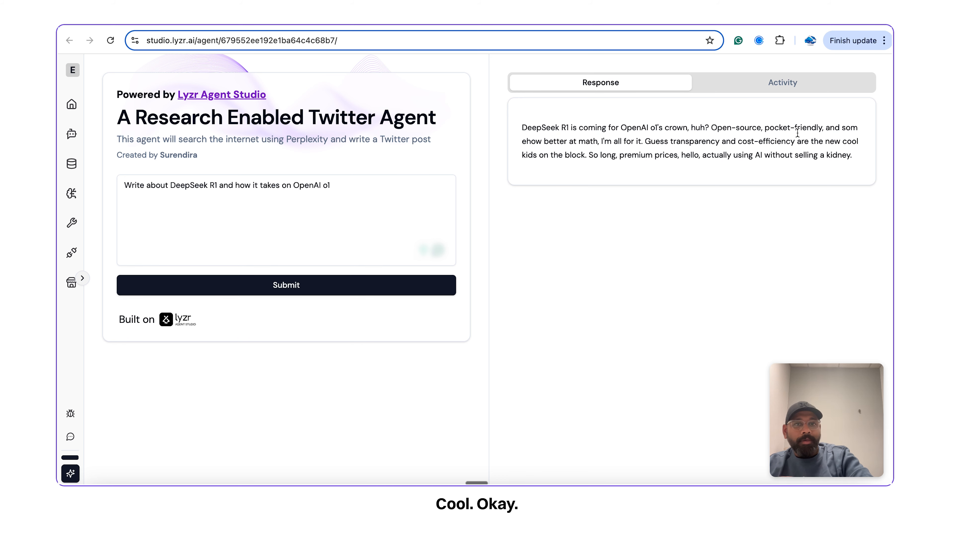
pyautogui.scroll(5, 797, 133)
pyautogui.hscroll(2, 797, 133)
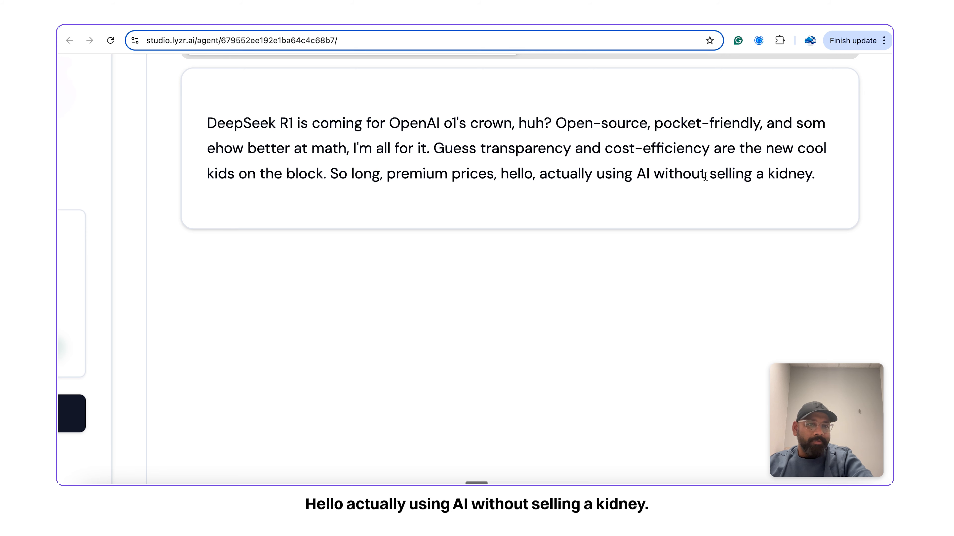
pyautogui.scroll(-5, 705, 176)
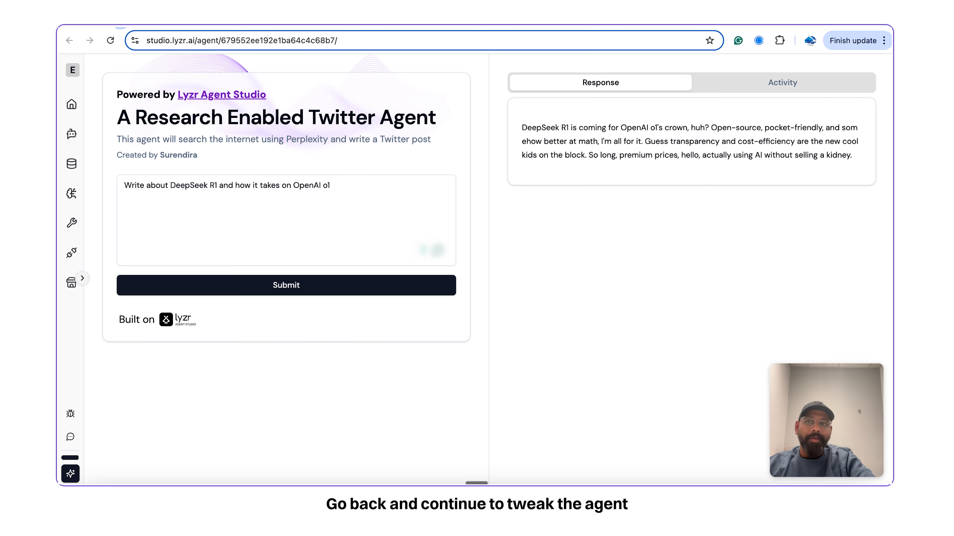
# Step: In a duplicate browser tab, go to the list of agents and open "A Research Enabled Twitter Agent" for editing
pyautogui.click(120, 15)
pyautogui.click(206, 223)
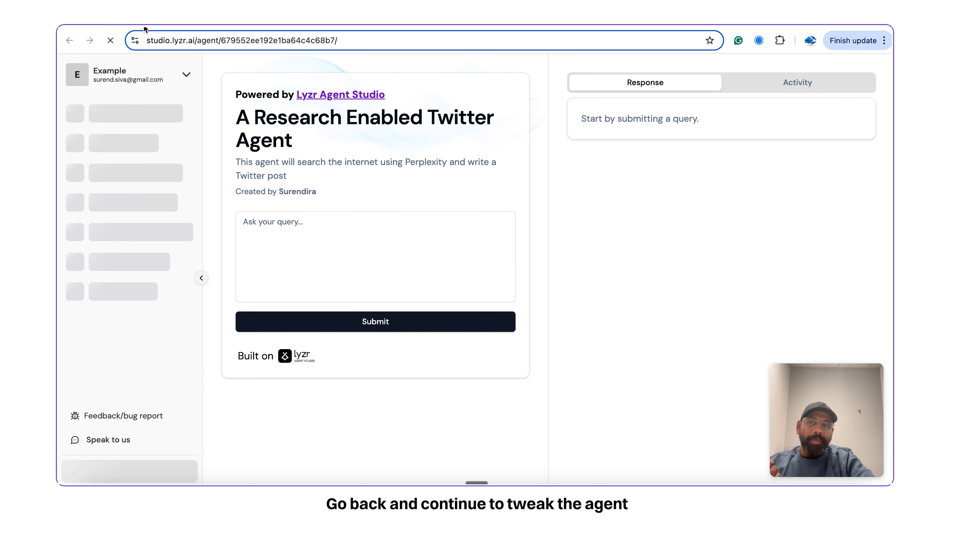
pyautogui.click(144, 30)
pyautogui.click(71, 104)
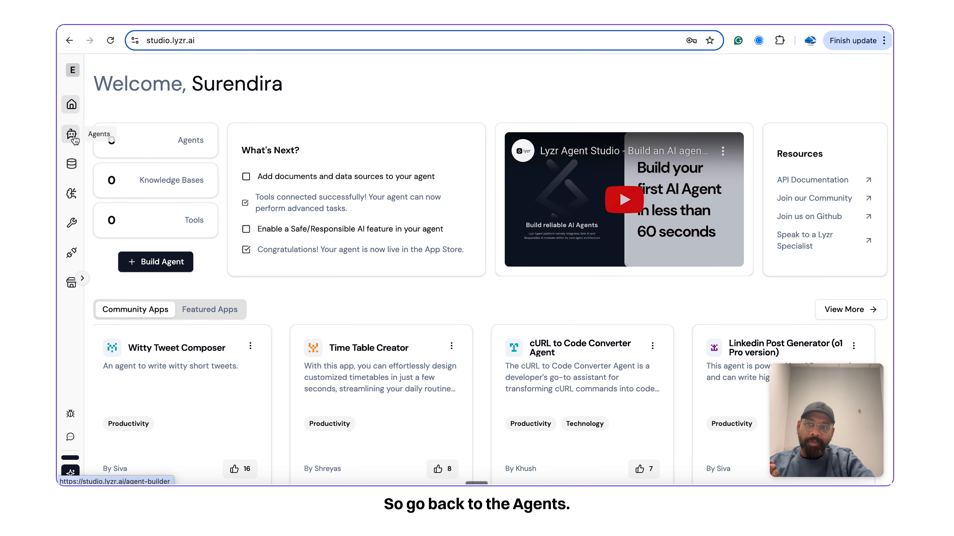
pyautogui.click(71, 134)
pyautogui.click(199, 184)
# Step: Delete instruction 5 about sarcastic humor from the expanded agent instructions and update the agent
pyautogui.scroll(-3, 375, 346)
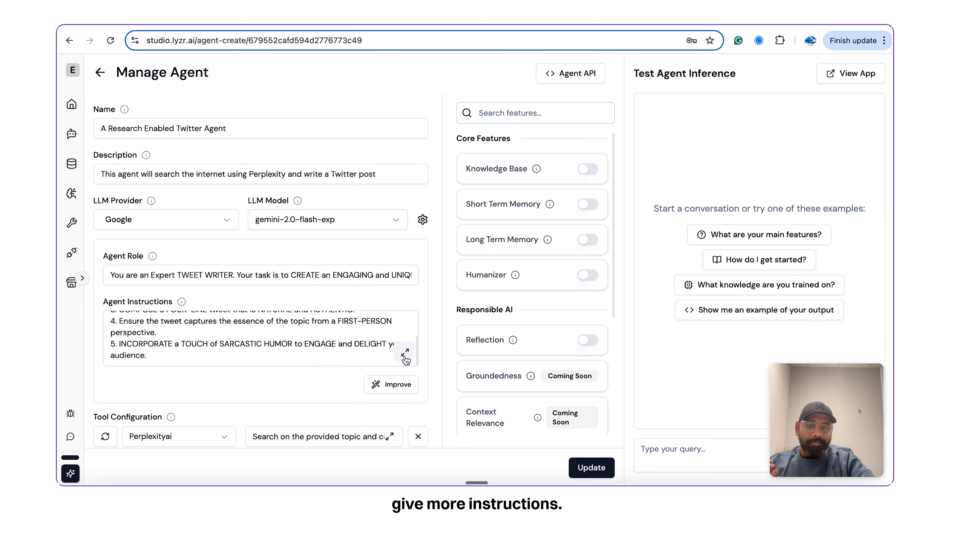
pyautogui.click(405, 354)
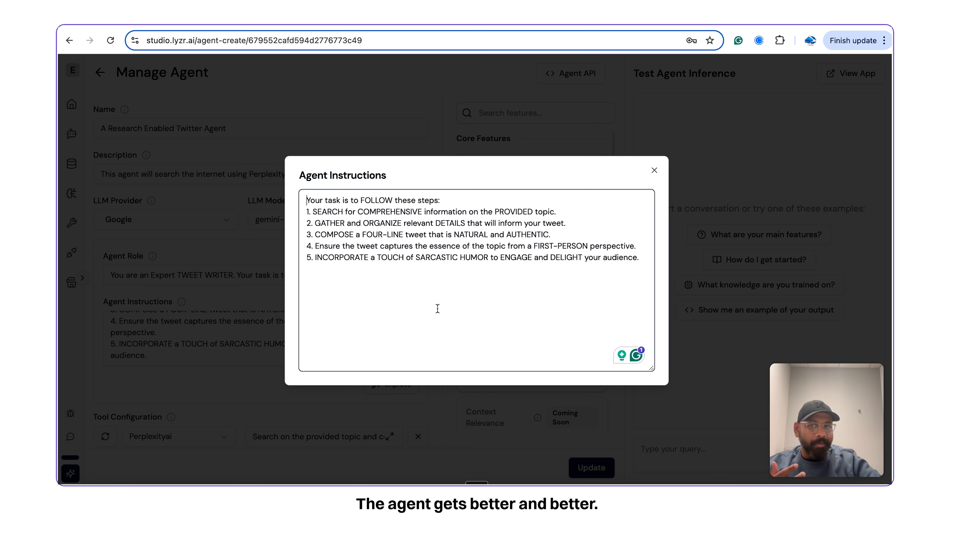
pyautogui.tripleClick(417, 259)
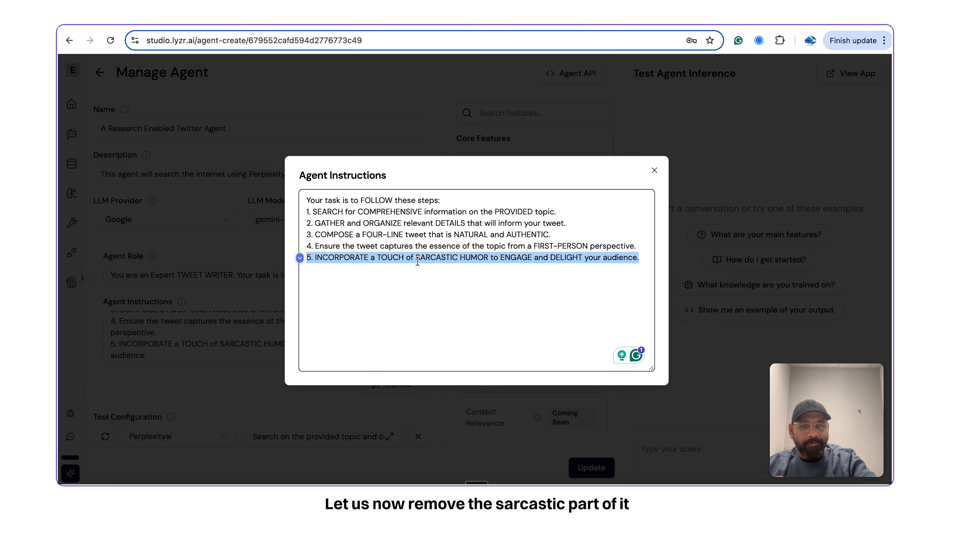
pyautogui.press('BackSpace')
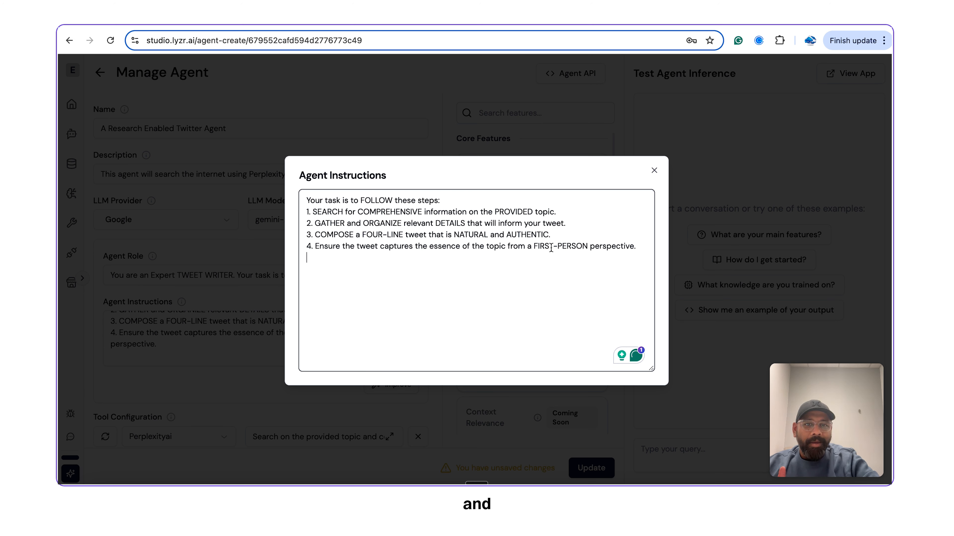
pyautogui.click(692, 183)
pyautogui.click(601, 468)
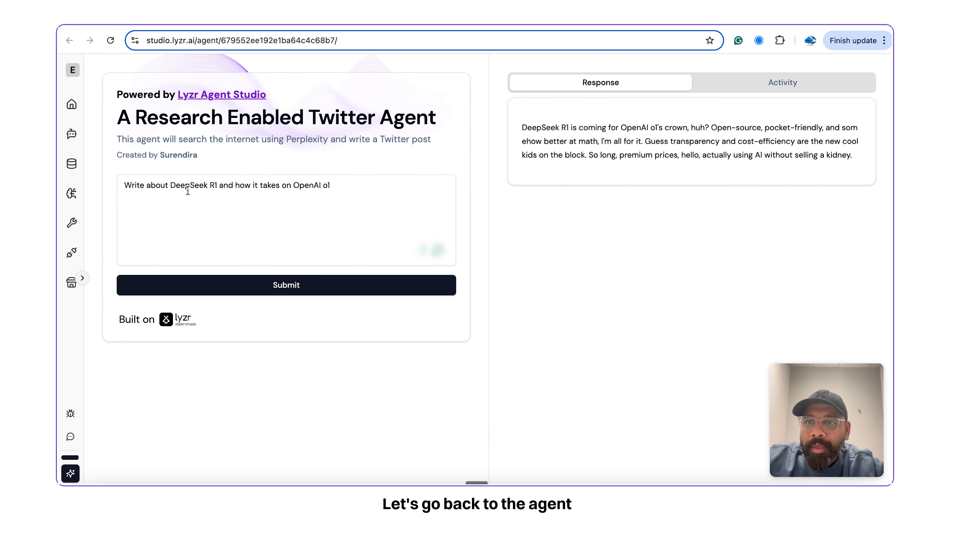
# Step: Return to the launched app, resubmit the same DeepSeek R1 query and read the new tweet
pyautogui.tripleClick(188, 190)
pyautogui.click(234, 287)
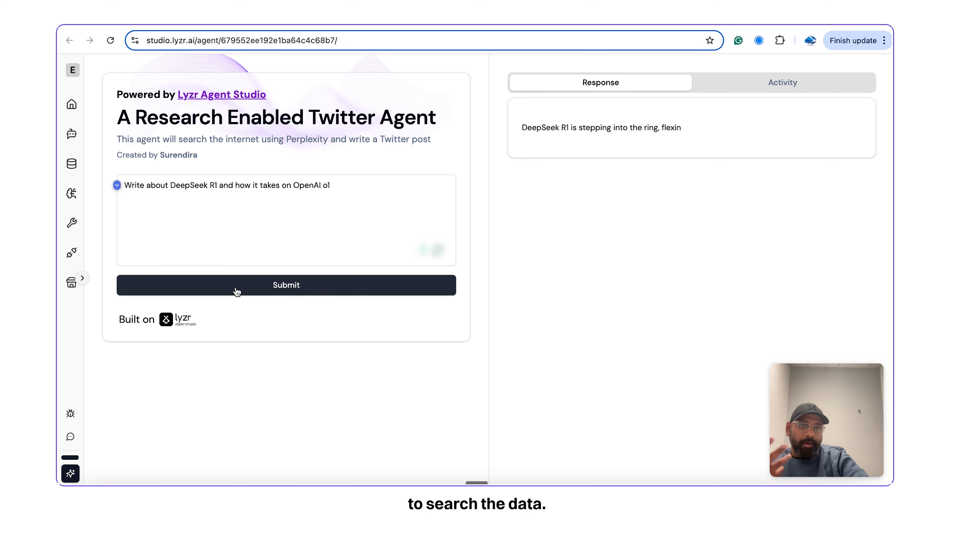
pyautogui.scroll(5, 787, 141)
pyautogui.hscroll(3, 787, 141)
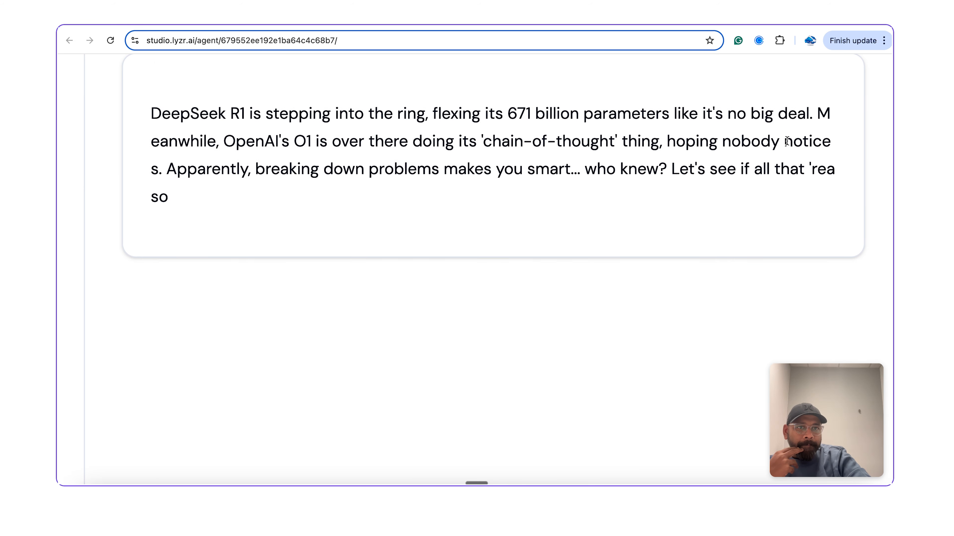